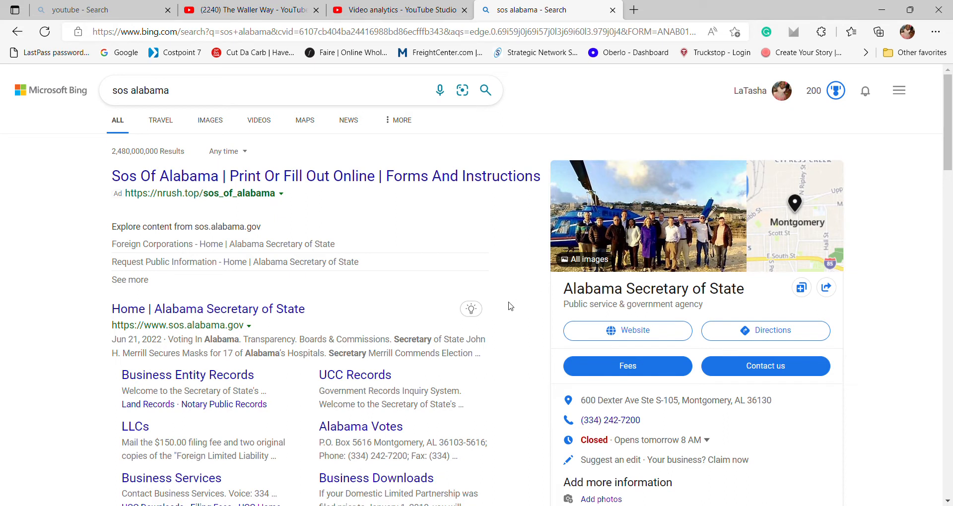
Open the official sos.alabama.gov homepage and look over its Services menu and service icons.
{"action": "left_click", "coordinate": [290, 309]}
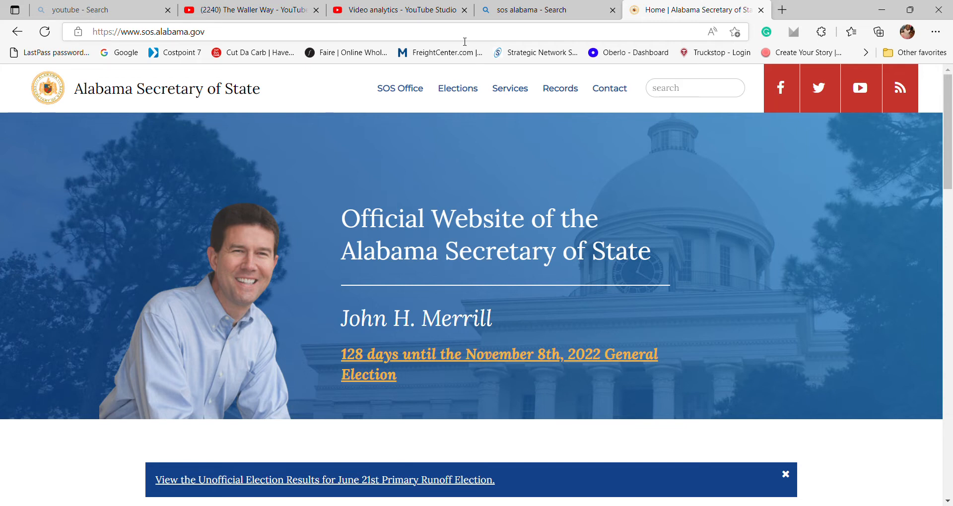
{"action": "mouse_move", "coordinate": [511, 90]}
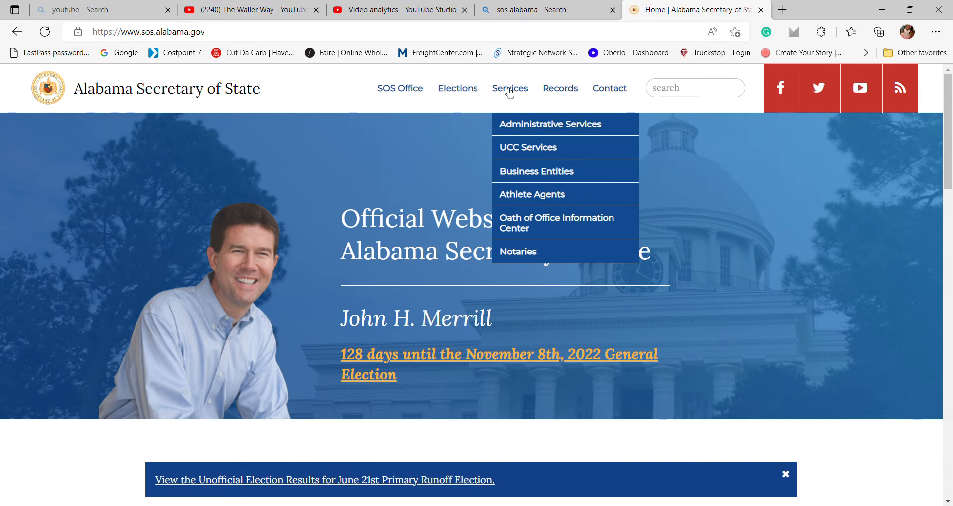
{"action": "mouse_move", "coordinate": [527, 171]}
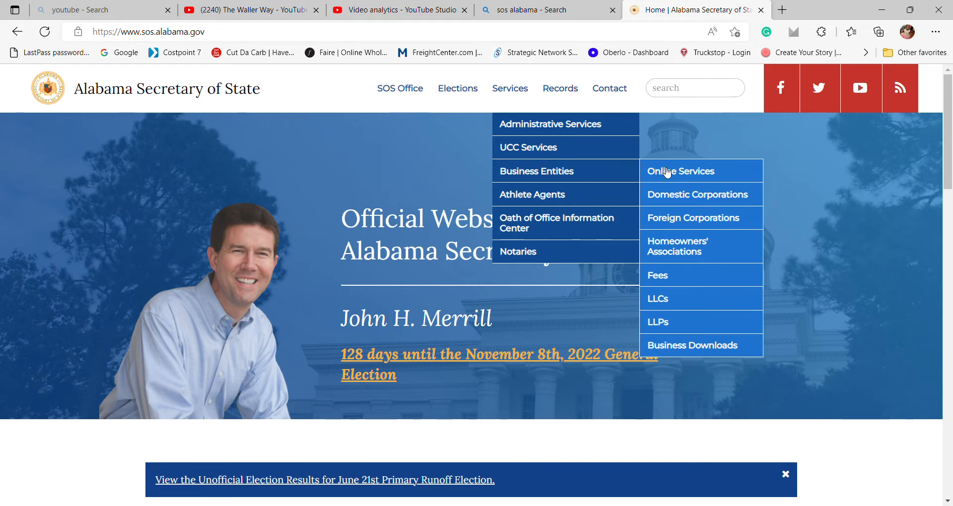
{"action": "scroll", "coordinate": [412, 181], "scroll_direction": "down", "scroll_amount": 6}
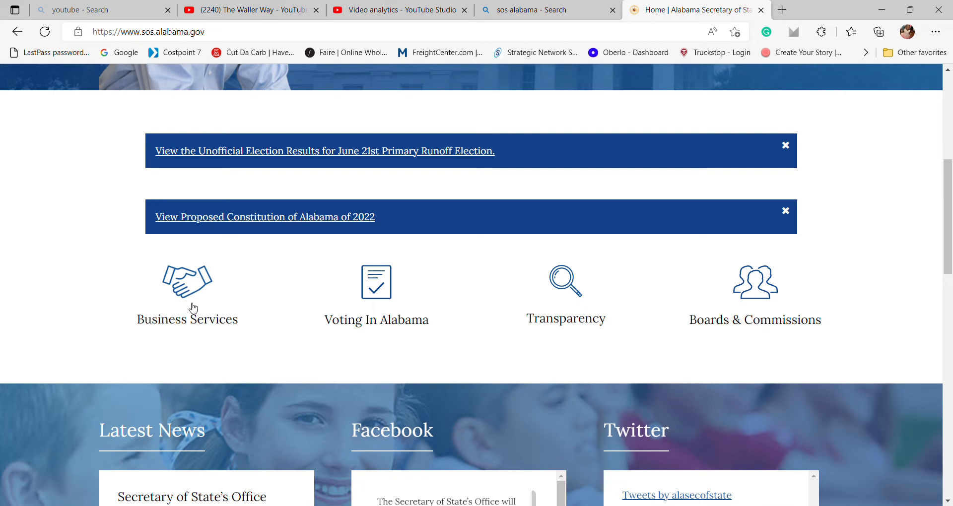
Go to the online Business Services and open the Name Reservation Menu under Business Entity Services.
{"action": "left_click", "coordinate": [193, 308]}
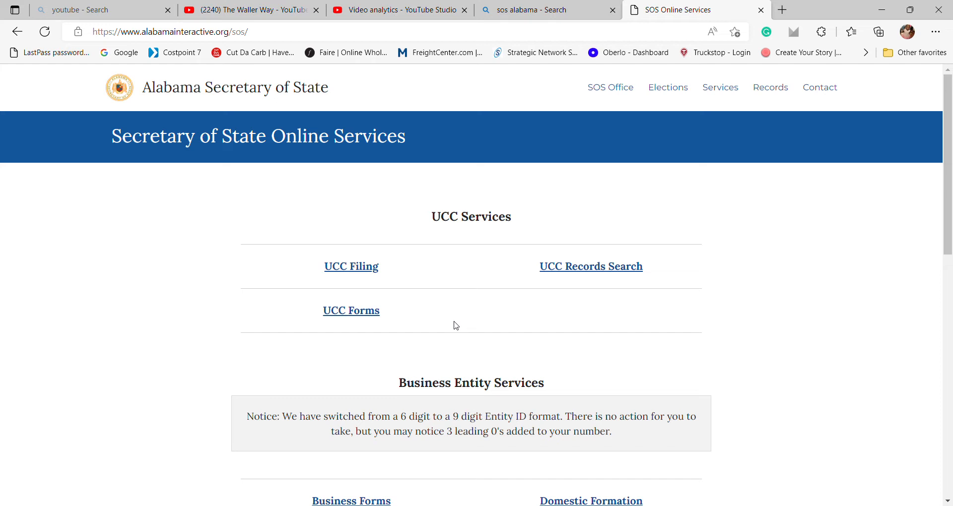
{"action": "scroll", "coordinate": [456, 326], "scroll_direction": "down", "scroll_amount": 3}
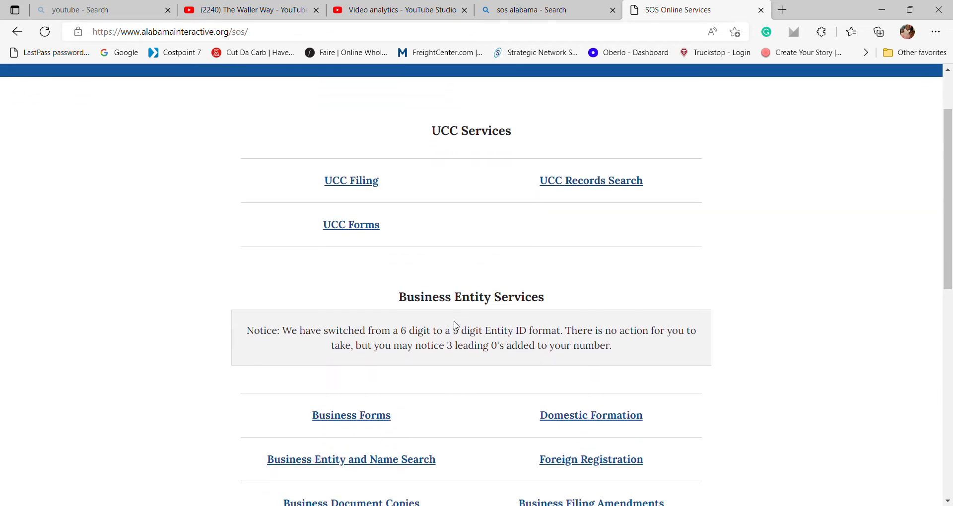
{"action": "scroll", "coordinate": [456, 326], "scroll_direction": "down", "scroll_amount": 1}
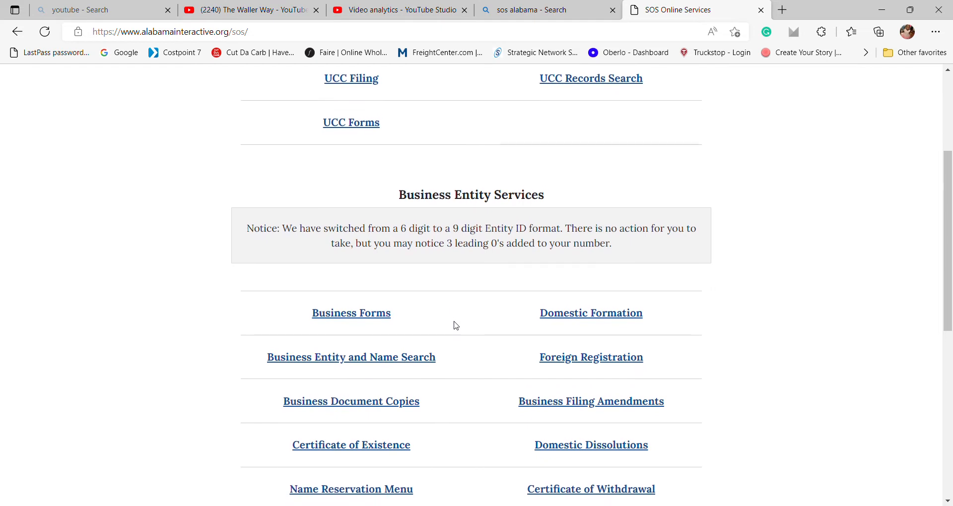
{"action": "scroll", "coordinate": [456, 325], "scroll_direction": "down", "scroll_amount": 1}
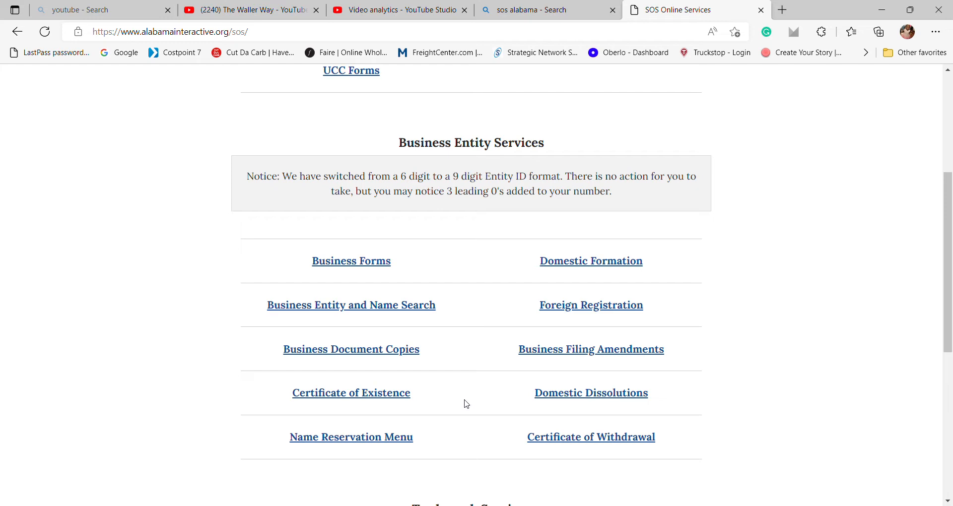
{"action": "left_click", "coordinate": [396, 439]}
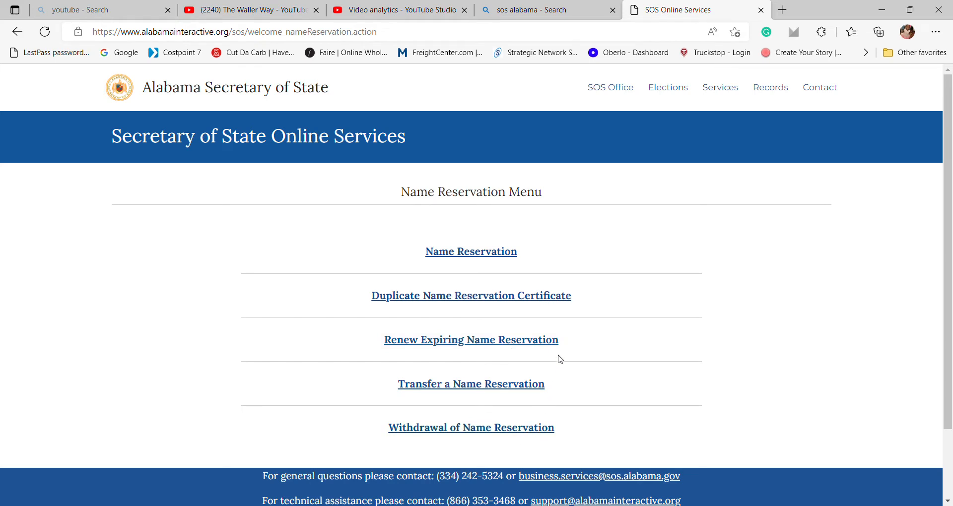
Start a new name reservation filing and review the fees: Domestic $208.00, Foreign $156.00.
{"action": "left_click", "coordinate": [514, 259]}
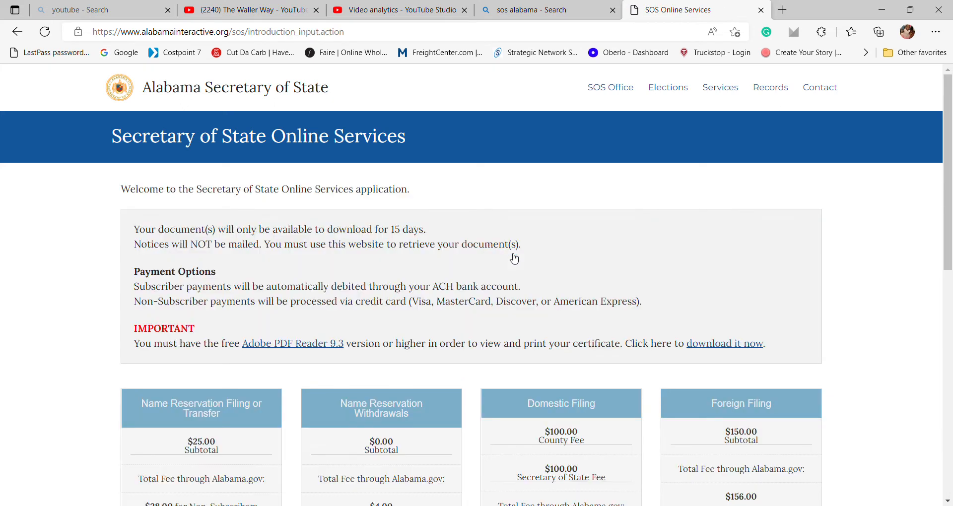
{"action": "scroll", "coordinate": [514, 258], "scroll_direction": "down", "scroll_amount": 1}
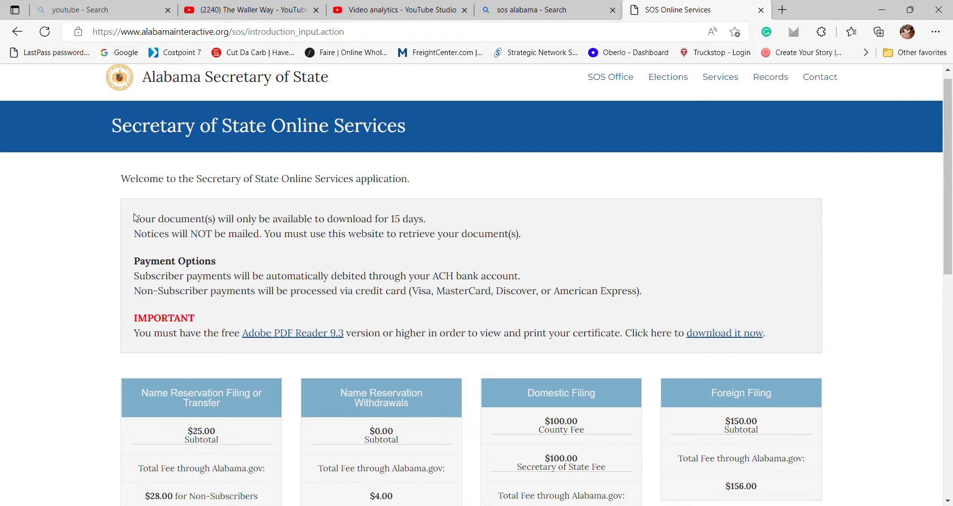
{"action": "scroll", "coordinate": [137, 214], "scroll_direction": "down", "scroll_amount": 1}
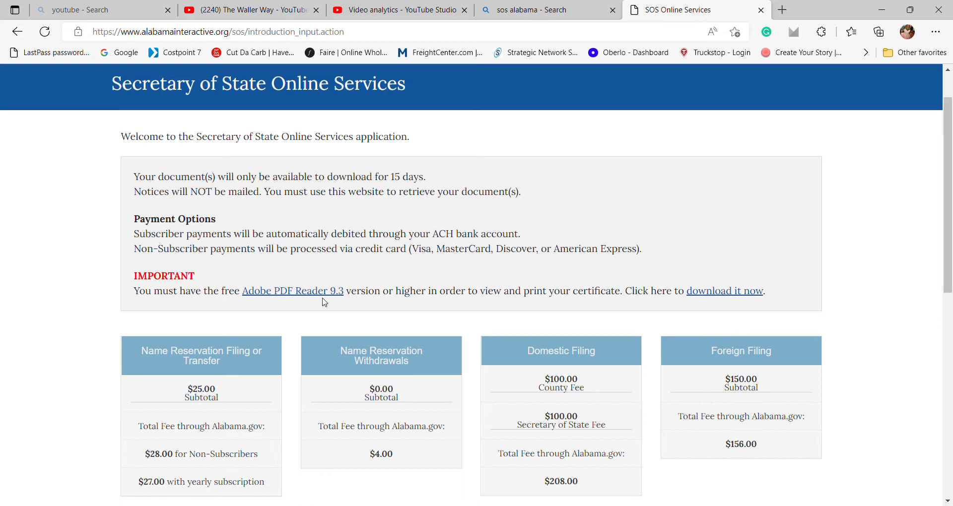
{"action": "scroll", "coordinate": [293, 333], "scroll_direction": "down", "scroll_amount": 1}
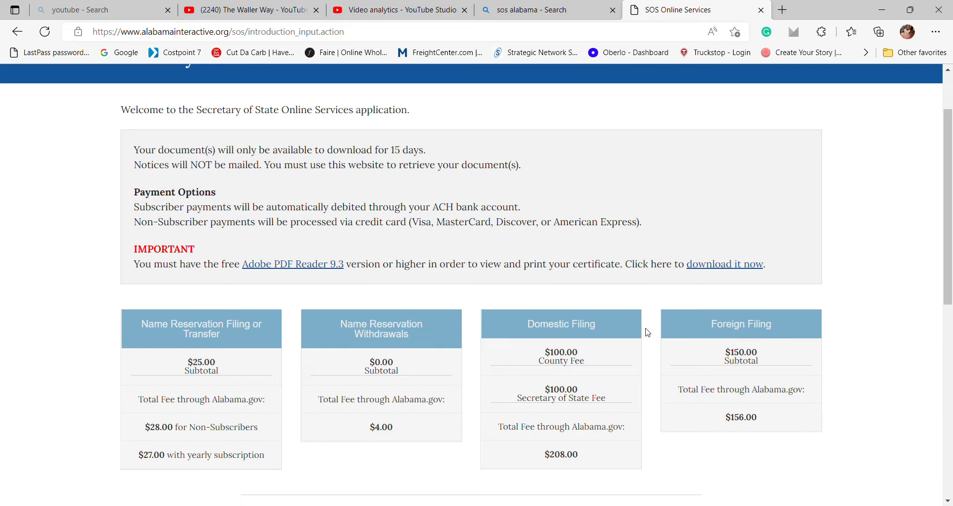
{"action": "scroll", "coordinate": [648, 333], "scroll_direction": "down", "scroll_amount": 2}
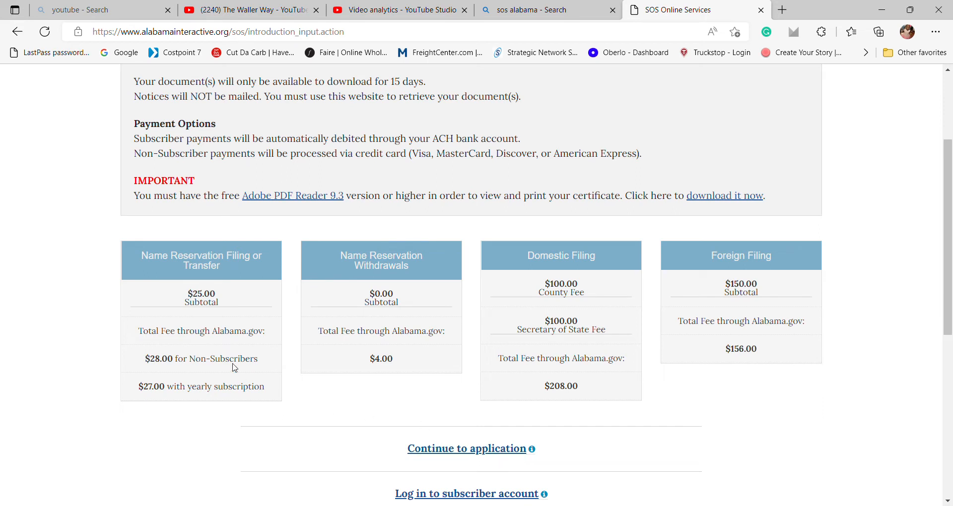
Continue into the application and bring up the empty Contact Information form.
{"action": "left_click", "coordinate": [477, 451]}
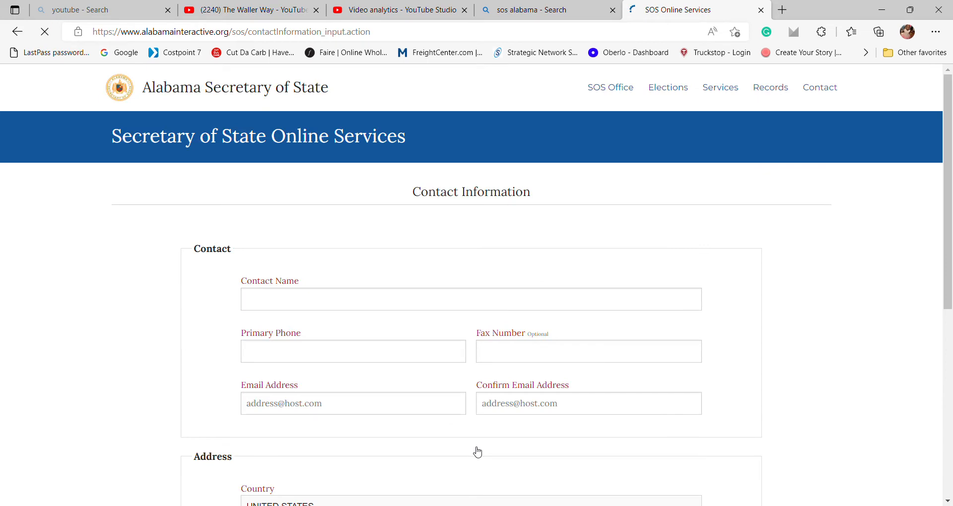
{"action": "scroll", "coordinate": [472, 362], "scroll_direction": "down", "scroll_amount": 1}
{"action": "scroll", "coordinate": [475, 360], "scroll_direction": "up", "scroll_amount": 1}
{"action": "scroll", "coordinate": [476, 360], "scroll_direction": "down", "scroll_amount": 1}
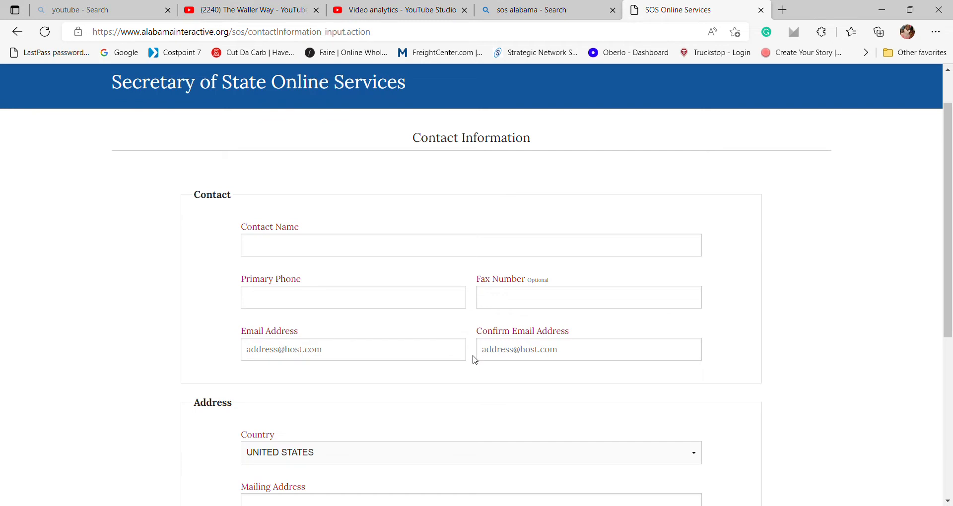
{"action": "scroll", "coordinate": [475, 360], "scroll_direction": "down", "scroll_amount": 1}
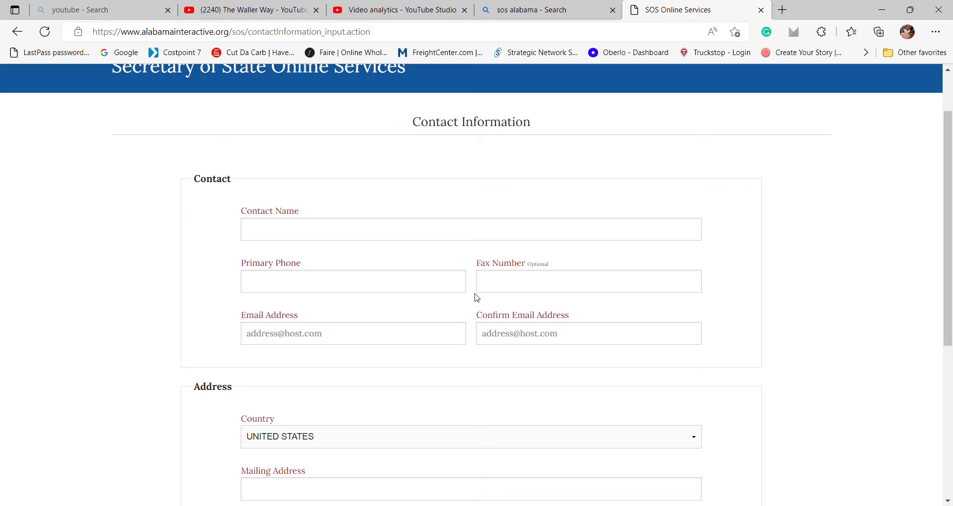
Enter the contact's full name, primary phone number, and e-mail address plus its confirmation.
{"action": "left_click", "coordinate": [416, 236]}
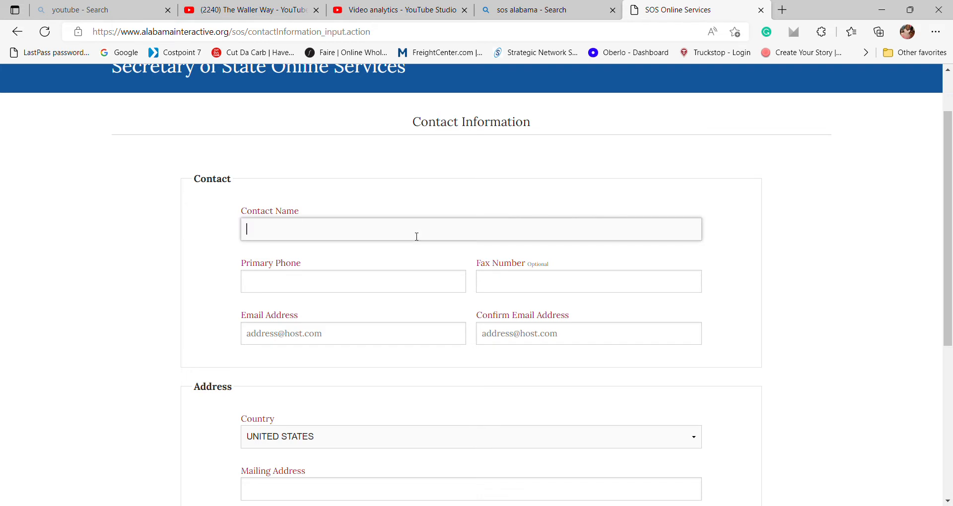
{"action": "left_click", "coordinate": [388, 291]}
{"action": "type", "text": "25"}
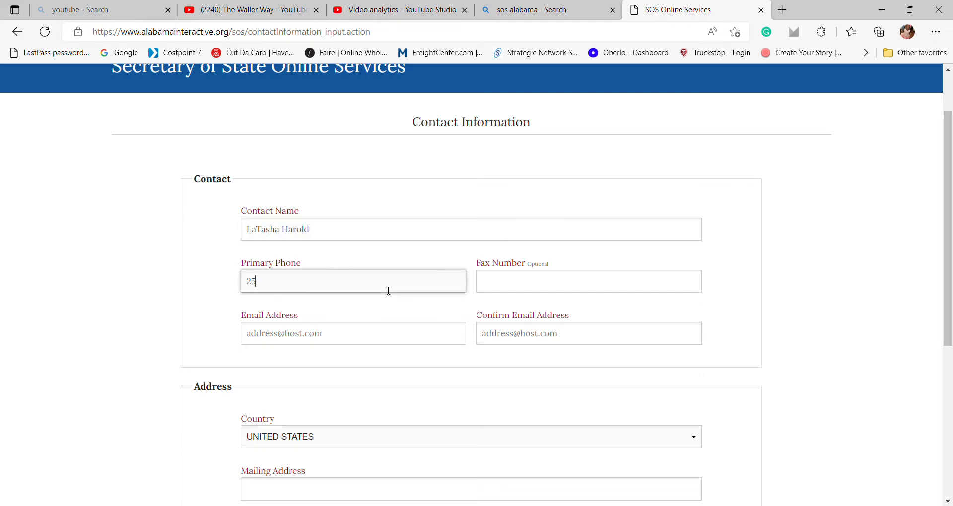
{"action": "type", "text": "1-999-9999"}
{"action": "key", "text": "Tab"}
{"action": "key", "text": "Tab"}
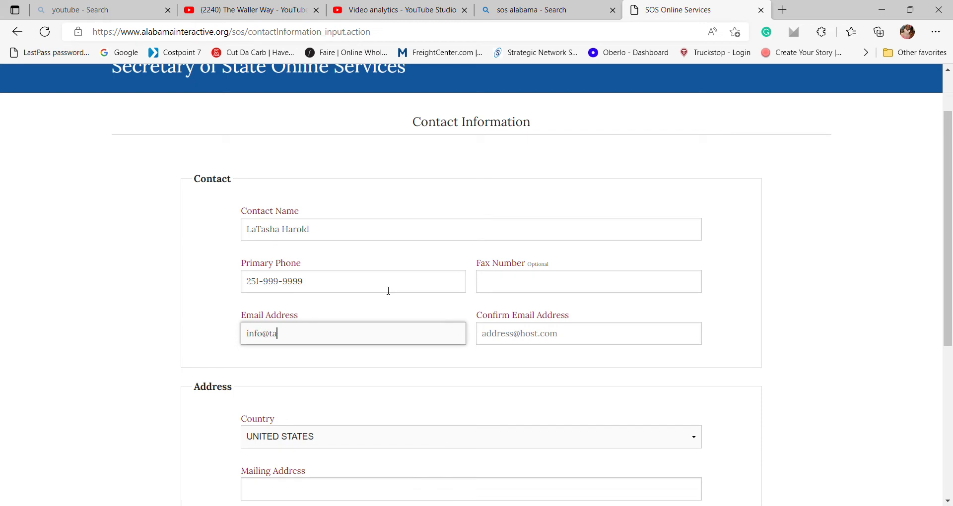
{"action": "key", "text": "Tab"}
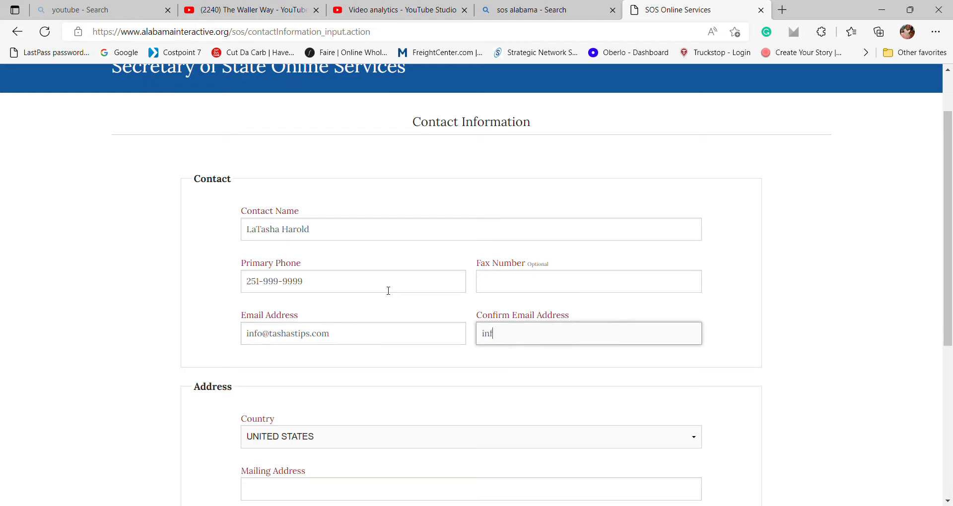
Fill in the mailing address's street, city and zip code, correcting a mistyped street number.
{"action": "scroll", "coordinate": [389, 291], "scroll_direction": "down", "scroll_amount": 3}
{"action": "left_click", "coordinate": [373, 341]}
{"action": "type", "text": "1234"}
{"action": "key", "text": "BackSpace"}
{"action": "key", "text": "BackSpace"}
{"action": "key", "text": "BackSpace"}
{"action": "type", "text": "23 Way Rd"}
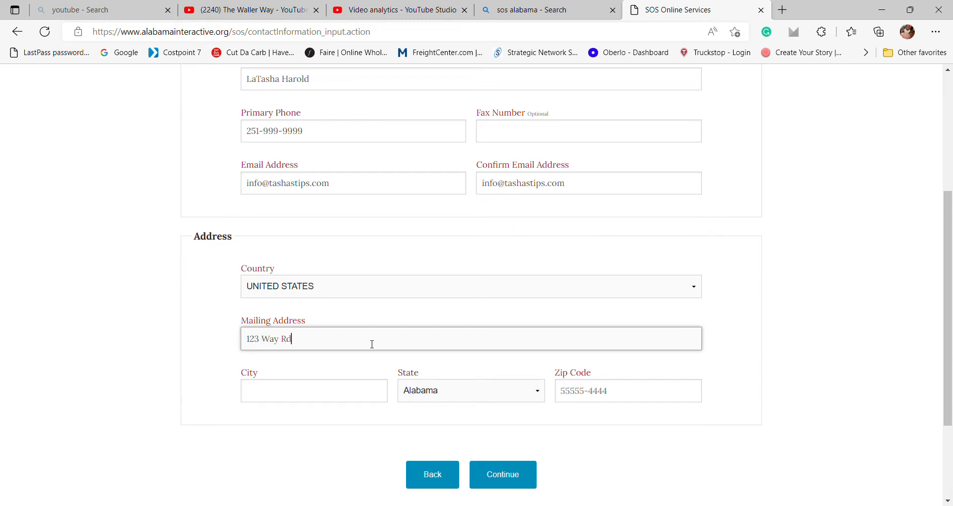
{"action": "key", "text": "Tab"}
{"action": "type", "text": "Mobile"}
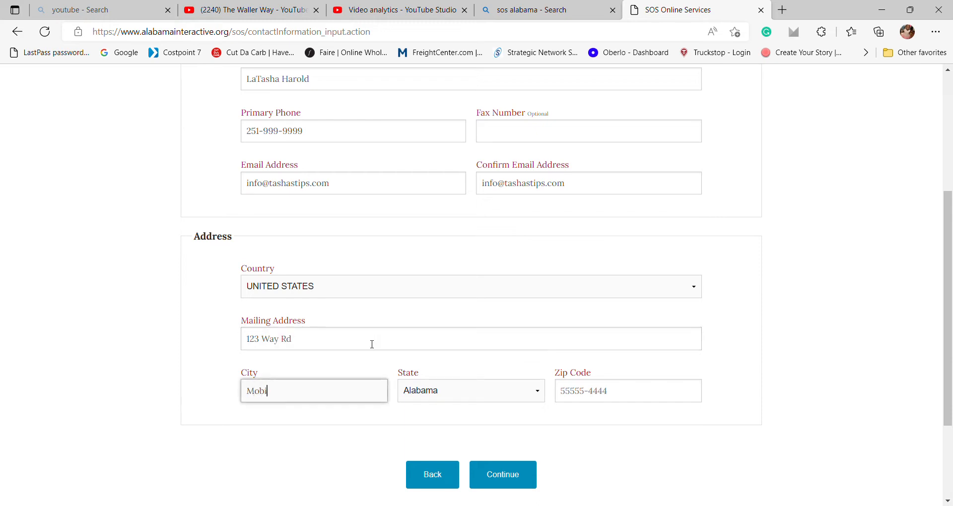
{"action": "key", "text": "Tab"}
{"action": "key", "text": "Tab"}
{"action": "type", "text": "36617"}
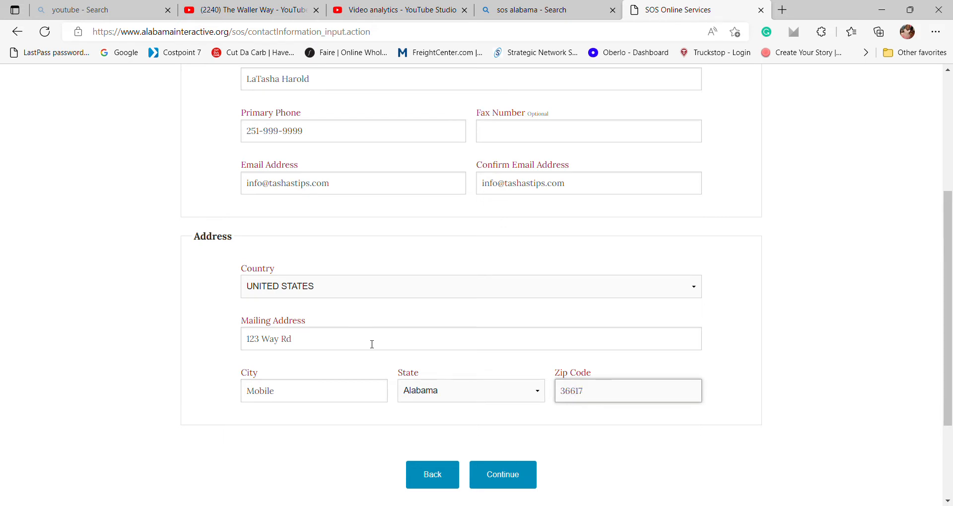
Submit the contact and address details to reach the Name Reservation page.
{"action": "scroll", "coordinate": [372, 344], "scroll_direction": "up", "scroll_amount": 2}
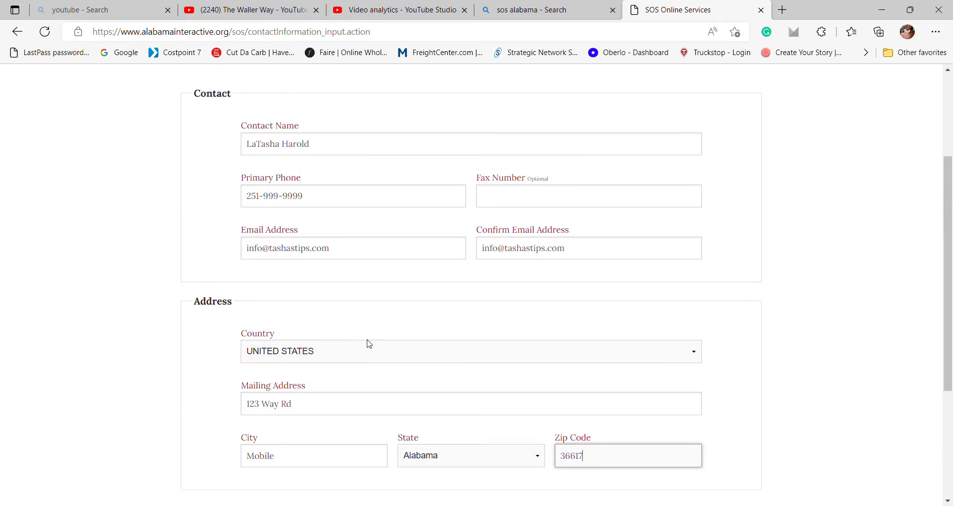
{"action": "scroll", "coordinate": [369, 344], "scroll_direction": "down", "scroll_amount": 1}
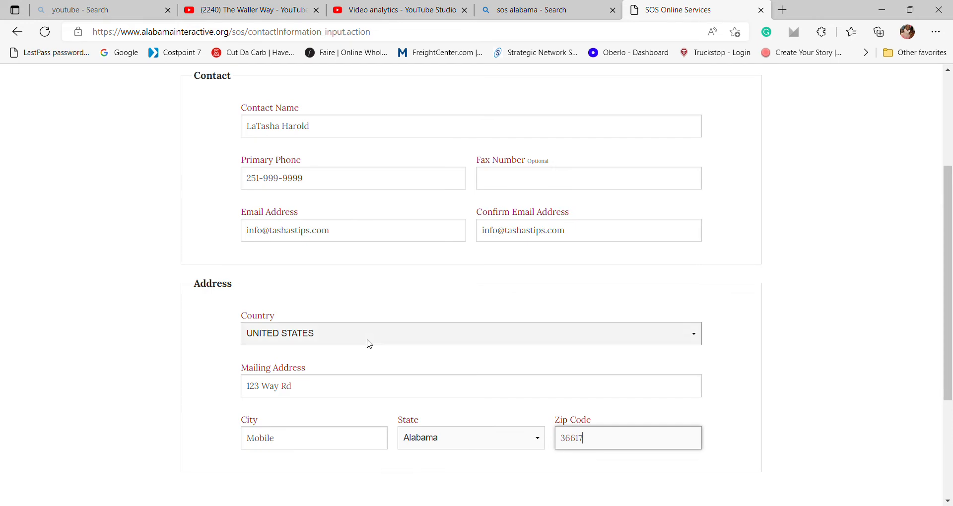
{"action": "scroll", "coordinate": [370, 344], "scroll_direction": "down", "scroll_amount": 2}
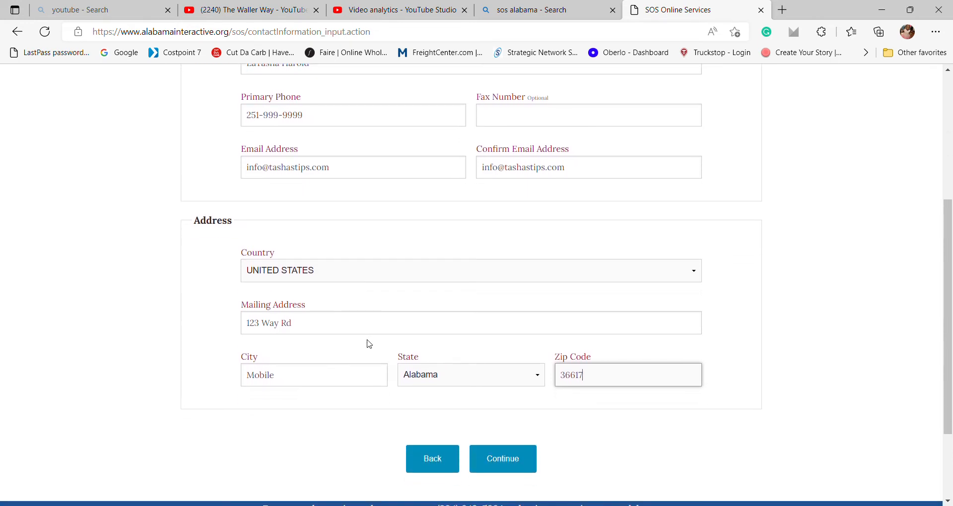
{"action": "left_click", "coordinate": [513, 460]}
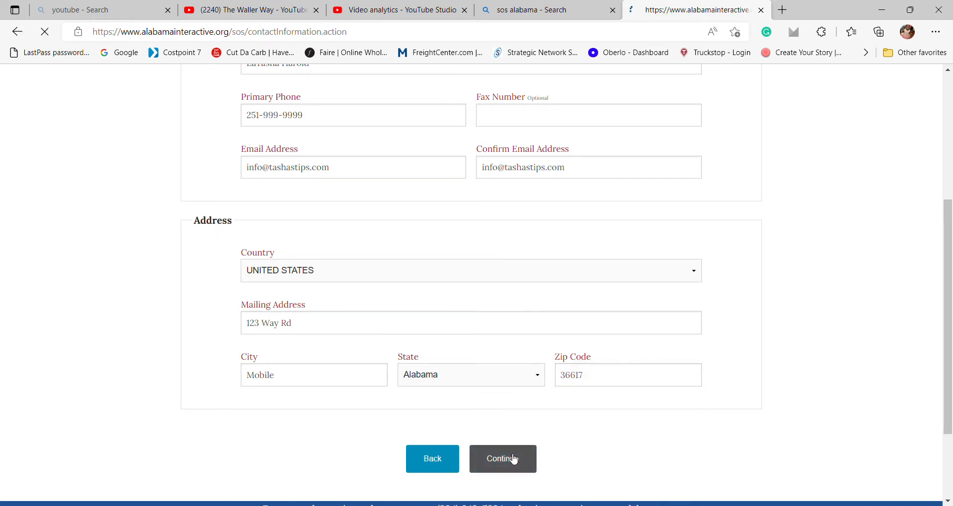
{"action": "scroll", "coordinate": [514, 460], "scroll_direction": "down", "scroll_amount": 1}
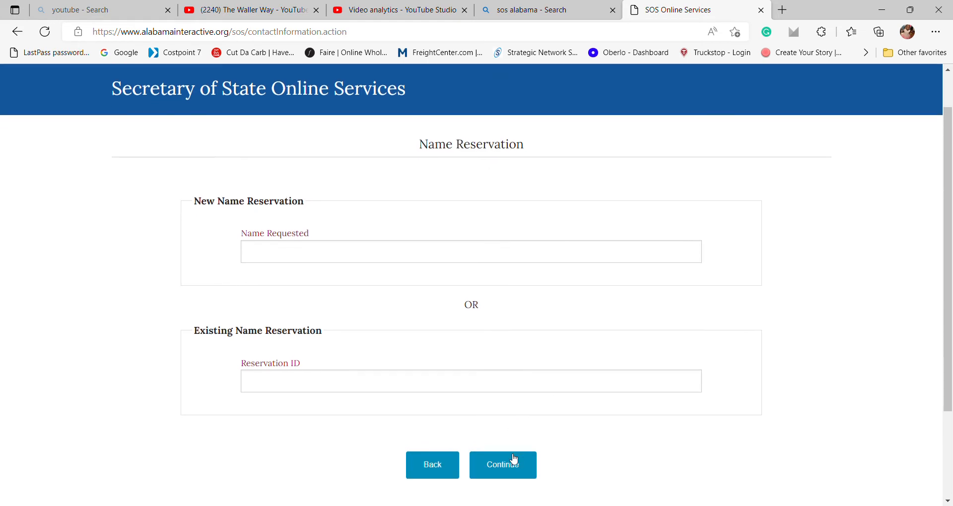
Request 'The Waller Way' as a new name rather than an existing reservation ID, and submit.
{"action": "left_click", "coordinate": [406, 256]}
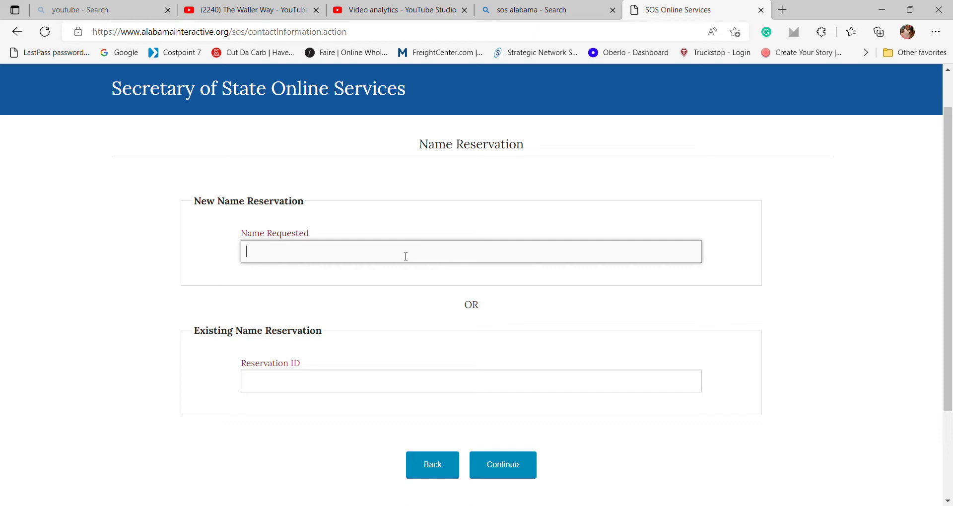
{"action": "left_click", "coordinate": [368, 382]}
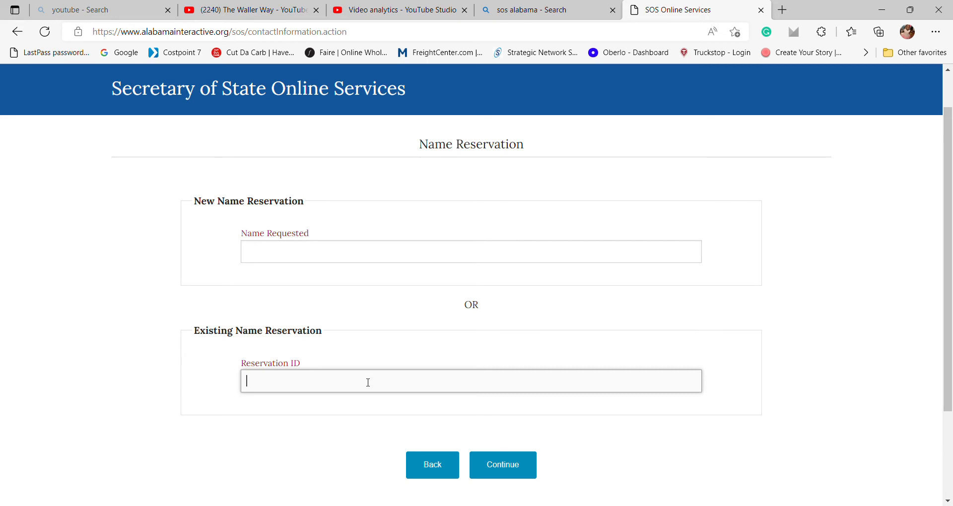
{"action": "left_click", "coordinate": [341, 256]}
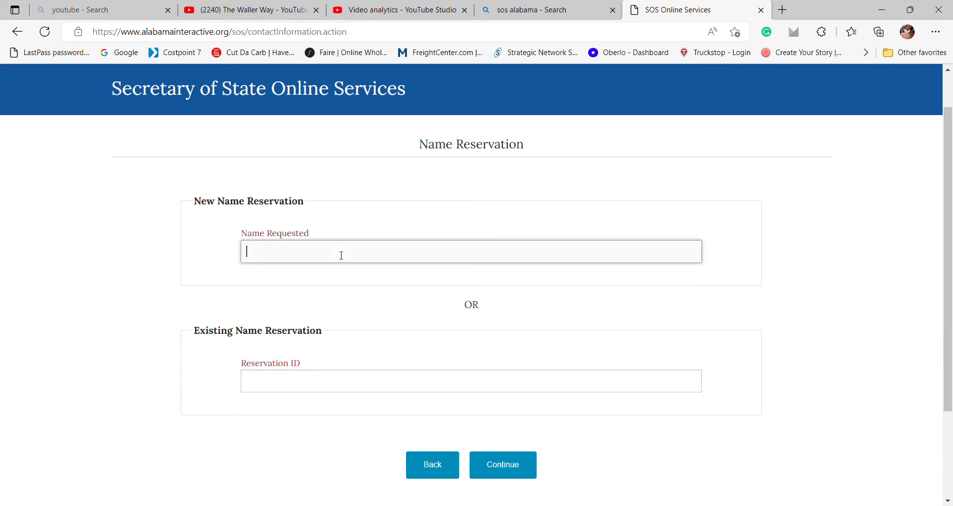
{"action": "type", "text": "The Waller Way"}
{"action": "left_click", "coordinate": [513, 480]}
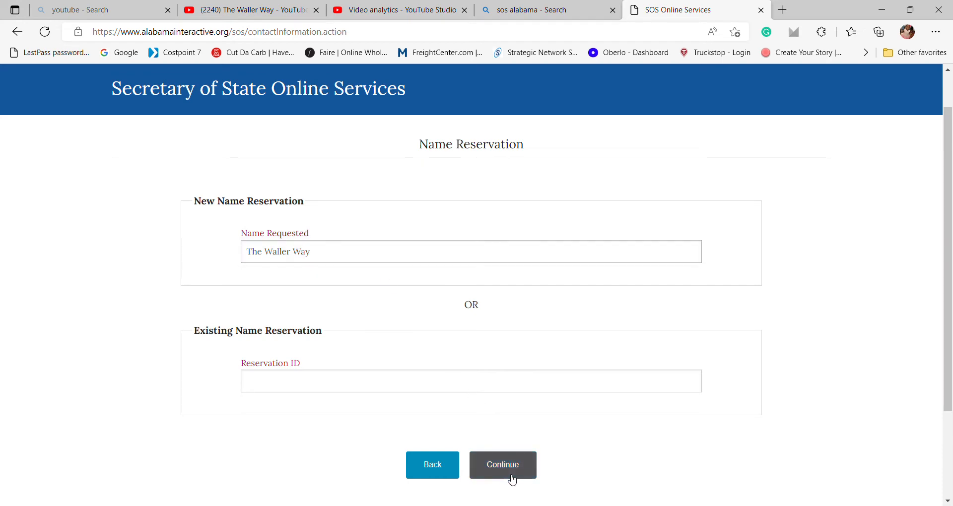
Choose a Domestic reservation with Limited Liability Company (LLC) as the entity type.
{"action": "scroll", "coordinate": [512, 480], "scroll_direction": "down", "scroll_amount": 3}
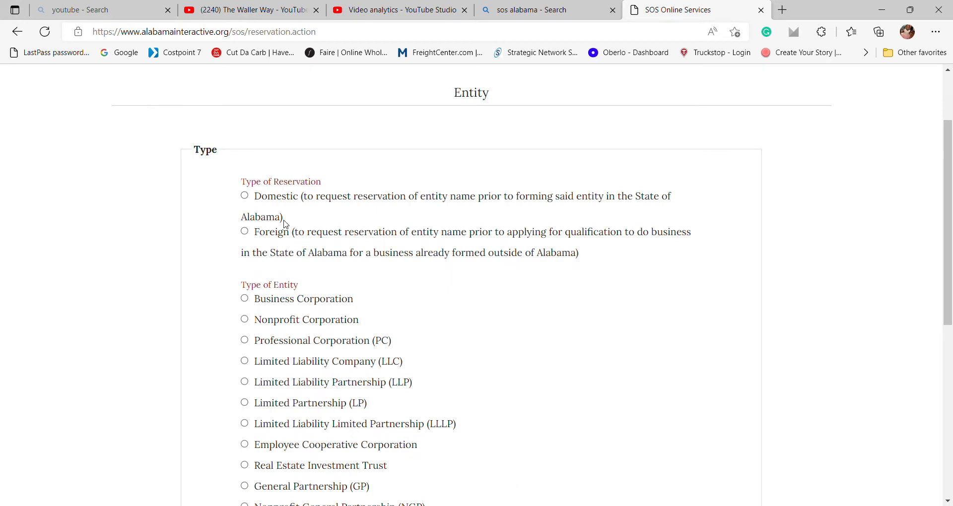
{"action": "left_click", "coordinate": [245, 196]}
{"action": "scroll", "coordinate": [267, 224], "scroll_direction": "down", "scroll_amount": 1}
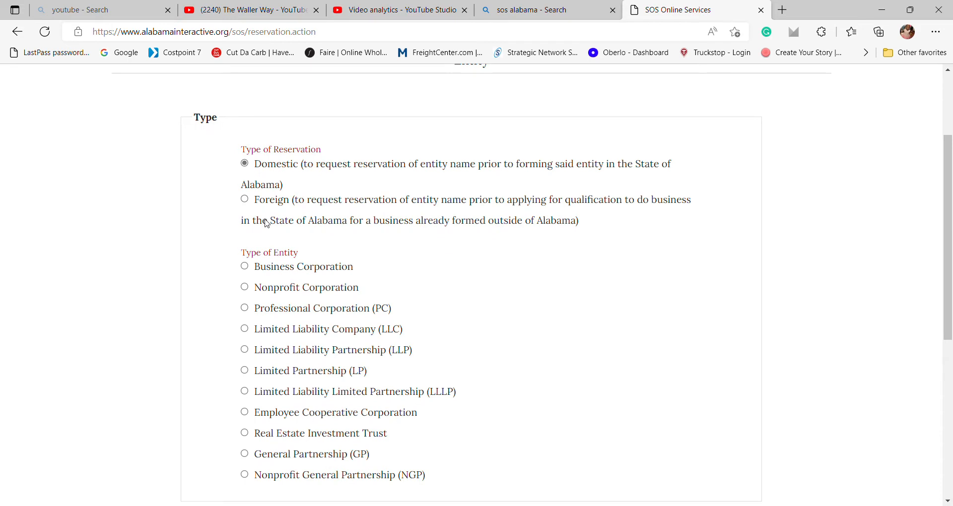
{"action": "scroll", "coordinate": [293, 227], "scroll_direction": "down", "scroll_amount": 1}
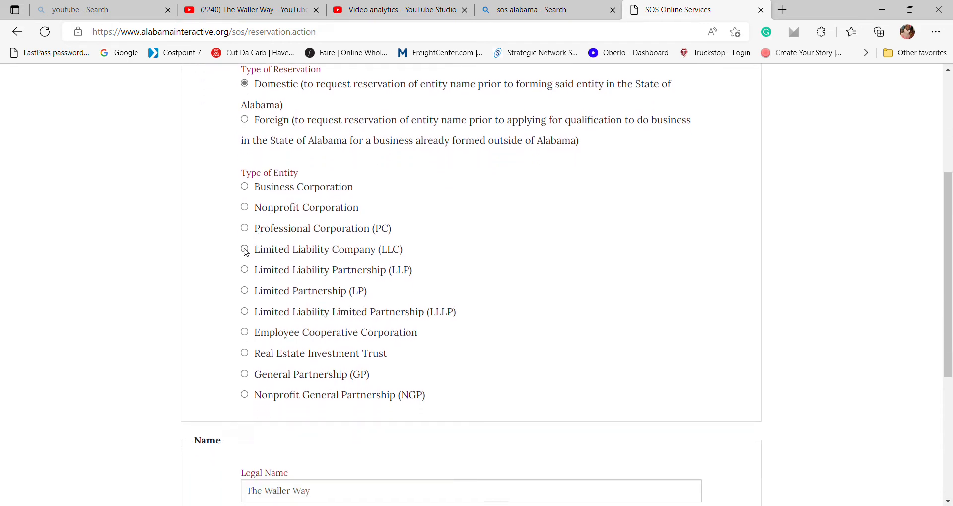
{"action": "left_click", "coordinate": [245, 250]}
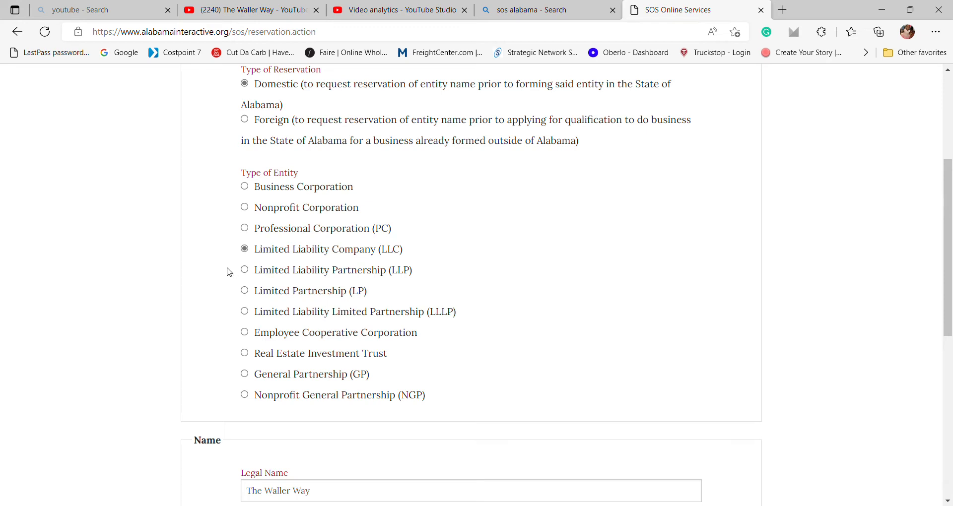
{"action": "scroll", "coordinate": [228, 272], "scroll_direction": "down", "scroll_amount": 1}
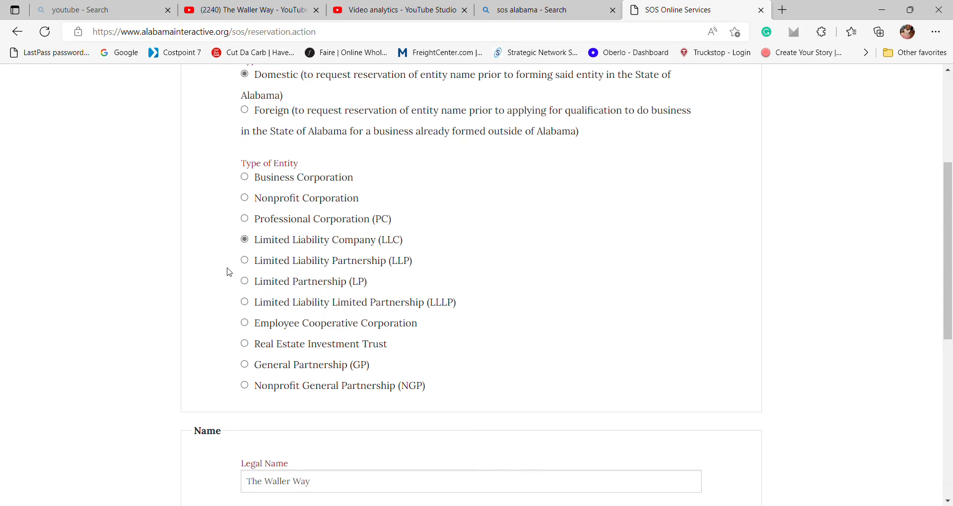
{"action": "scroll", "coordinate": [229, 272], "scroll_direction": "down", "scroll_amount": 3}
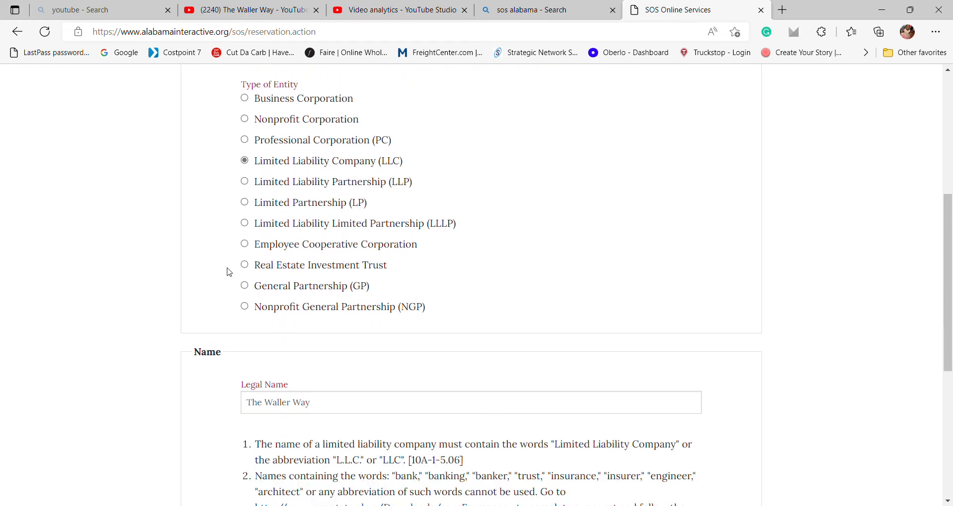
{"action": "scroll", "coordinate": [229, 272], "scroll_direction": "down", "scroll_amount": 3}
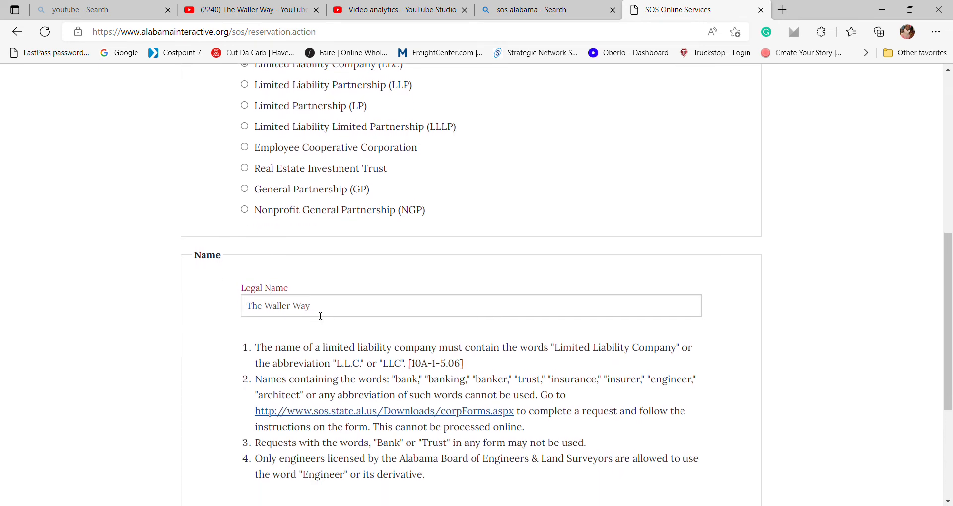
{"action": "scroll", "coordinate": [321, 316], "scroll_direction": "down", "scroll_amount": 1}
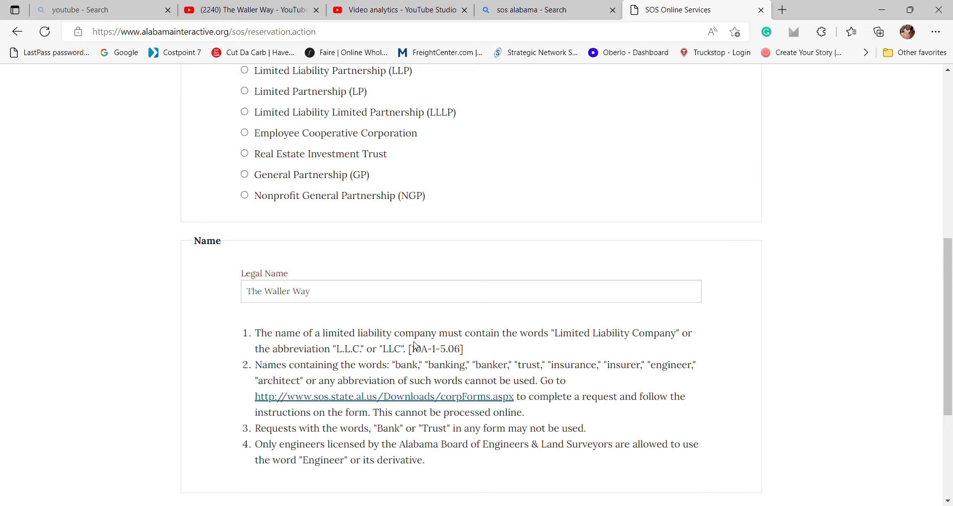
Append ', LLC' to the legal name and submit the entity details.
{"action": "left_click", "coordinate": [368, 297]}
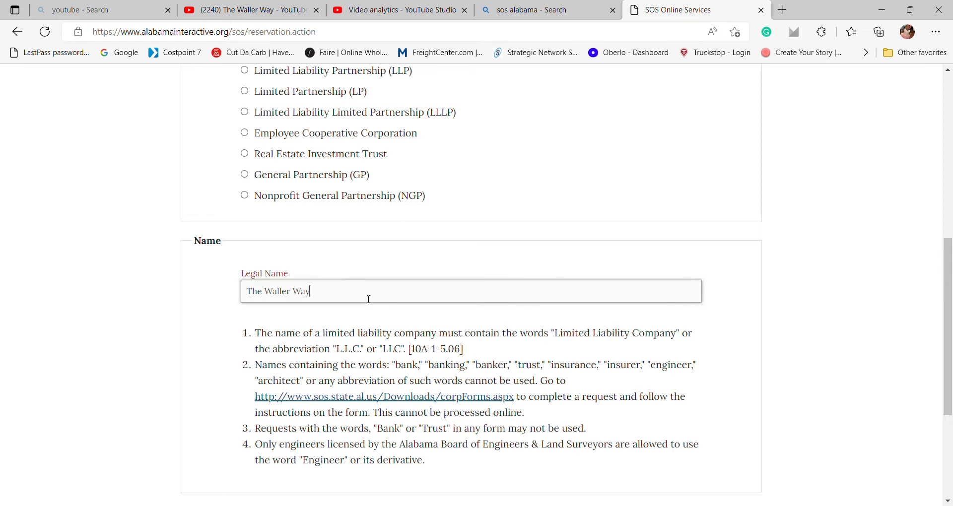
{"action": "type", "text": ", LLC"}
{"action": "scroll", "coordinate": [370, 301], "scroll_direction": "down", "scroll_amount": 2}
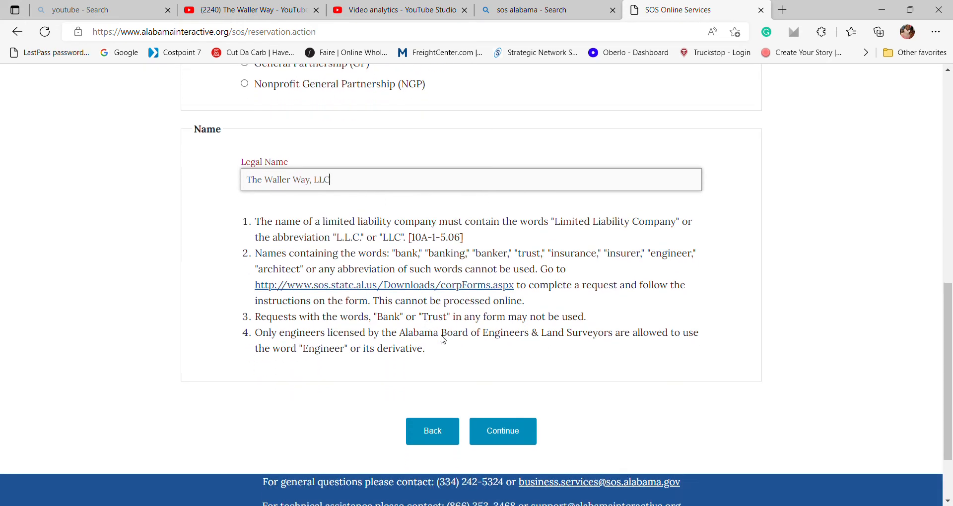
{"action": "left_click", "coordinate": [495, 433]}
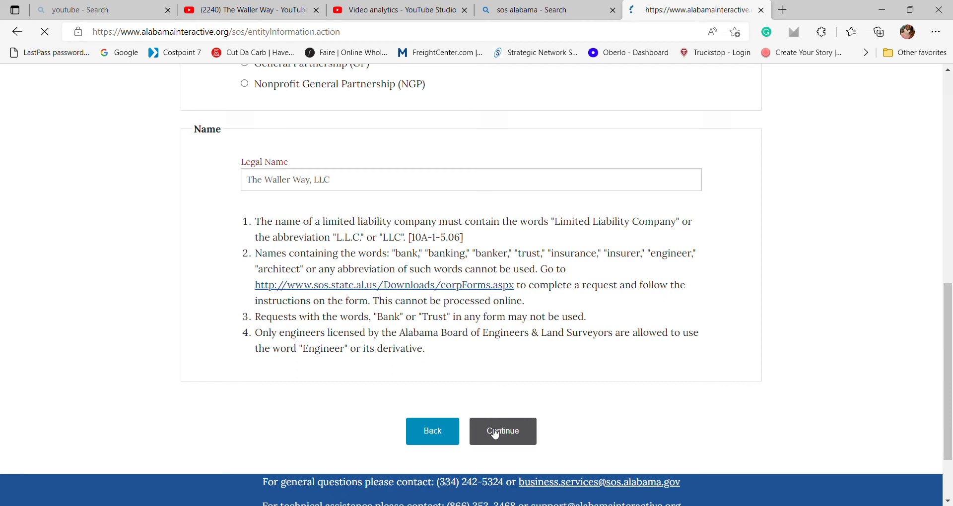
{"action": "scroll", "coordinate": [495, 433], "scroll_direction": "down", "scroll_amount": 7}
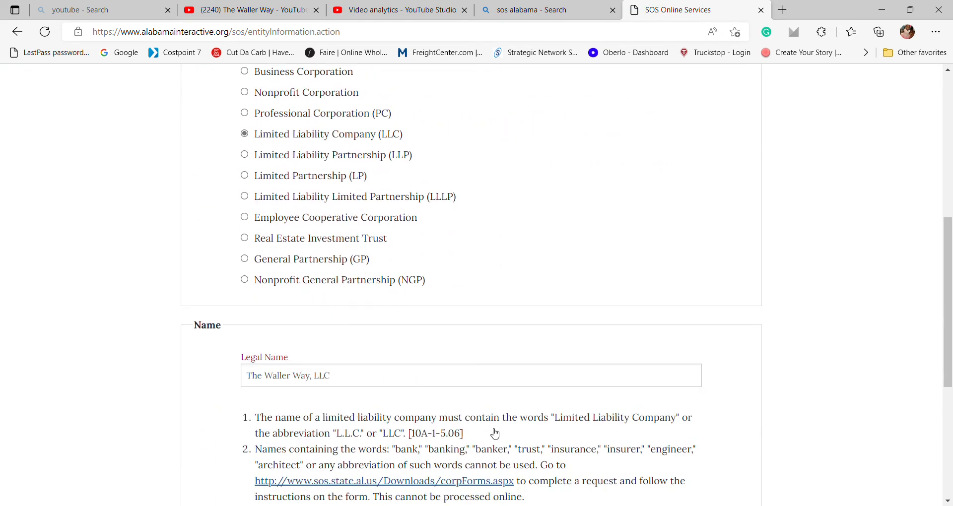
Remove the comma to make the legal name 'The Waller Way LLC' and resubmit.
{"action": "left_click", "coordinate": [317, 362]}
{"action": "key", "text": "Delete"}
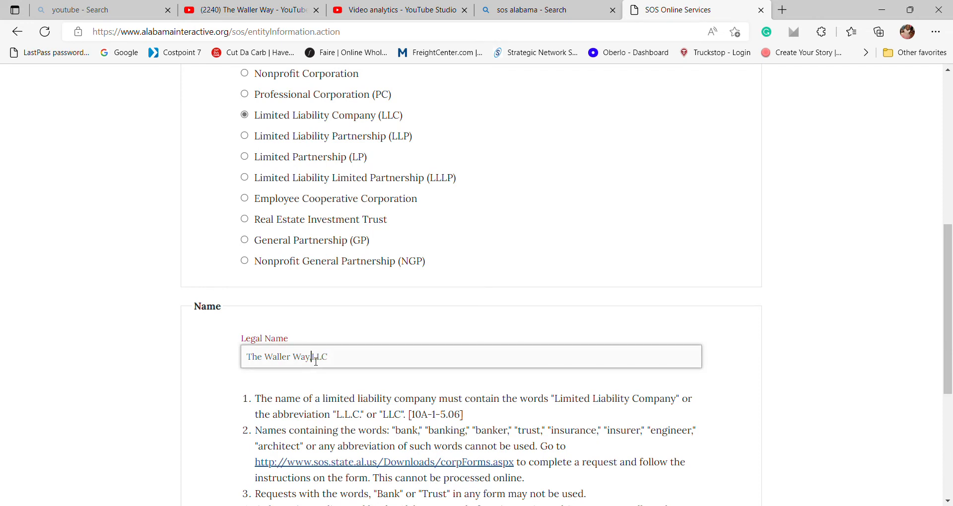
{"action": "key", "text": "BackSpace"}
{"action": "scroll", "coordinate": [386, 366], "scroll_direction": "down", "scroll_amount": 4}
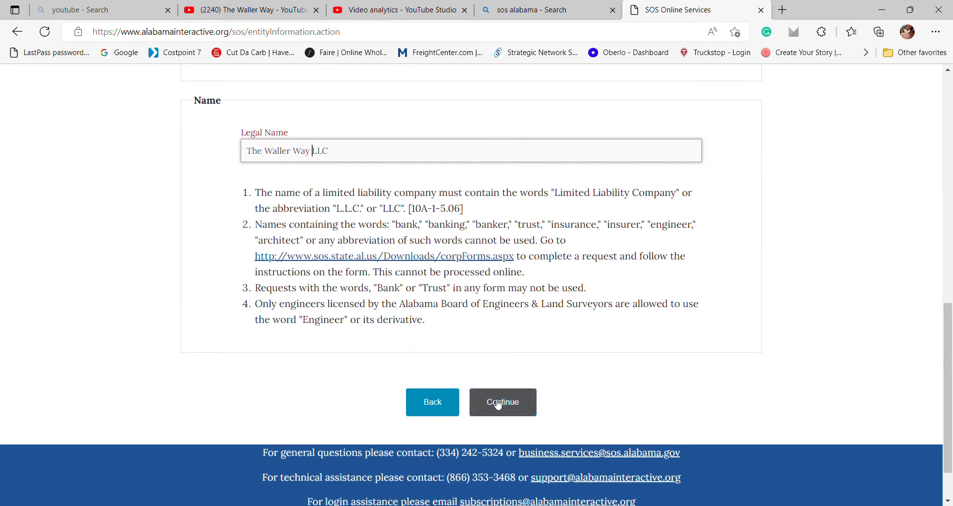
{"action": "left_click", "coordinate": [498, 406]}
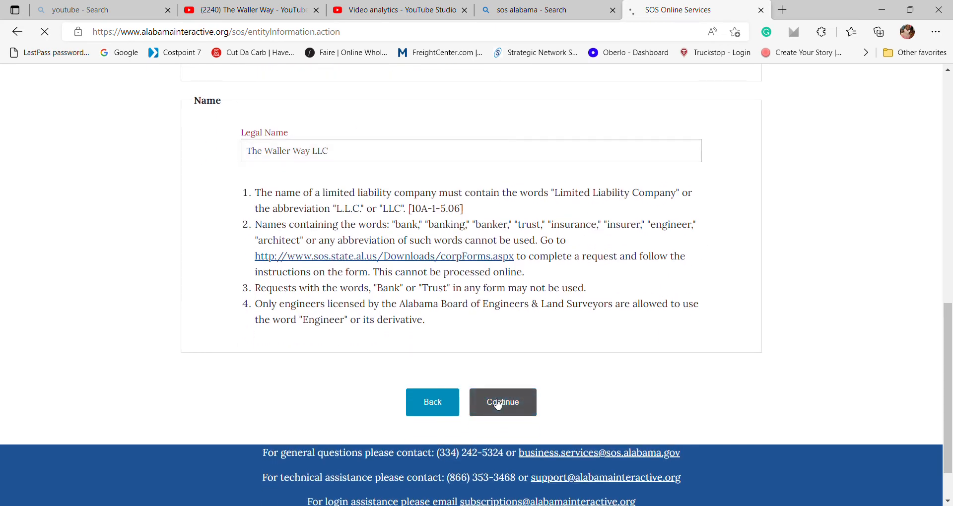
Drop 'The' and submit 'Waller Way LLC' as the legal name.
{"action": "scroll", "coordinate": [499, 405], "scroll_direction": "down", "scroll_amount": 10}
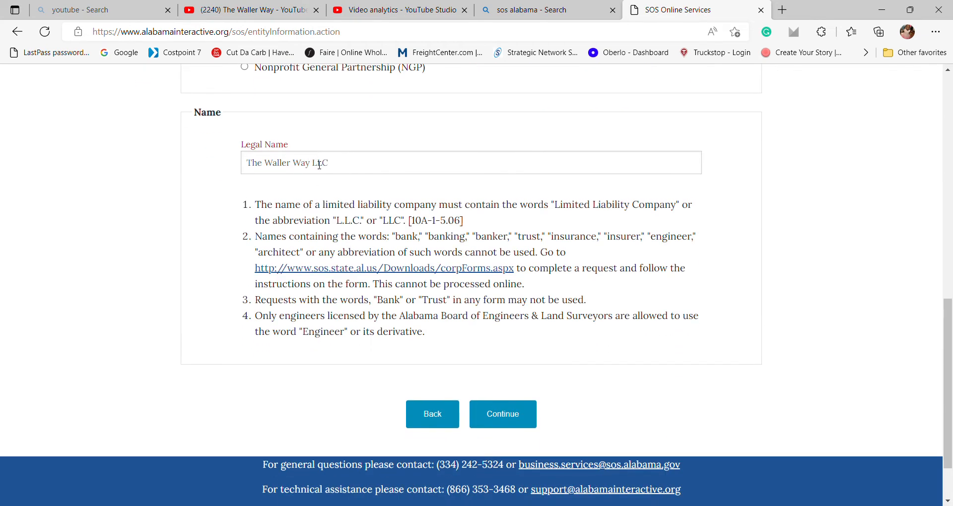
{"action": "left_click", "coordinate": [270, 164]}
{"action": "key", "text": "BackSpace"}
{"action": "key", "text": "BackSpace"}
{"action": "key", "text": "BackSpace"}
{"action": "key", "text": "BackSpace"}
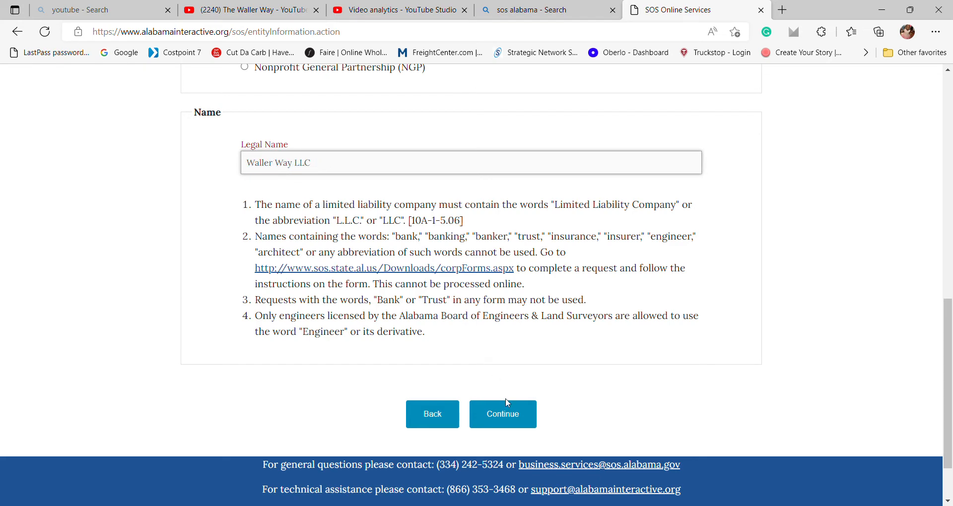
{"action": "left_click", "coordinate": [516, 419]}
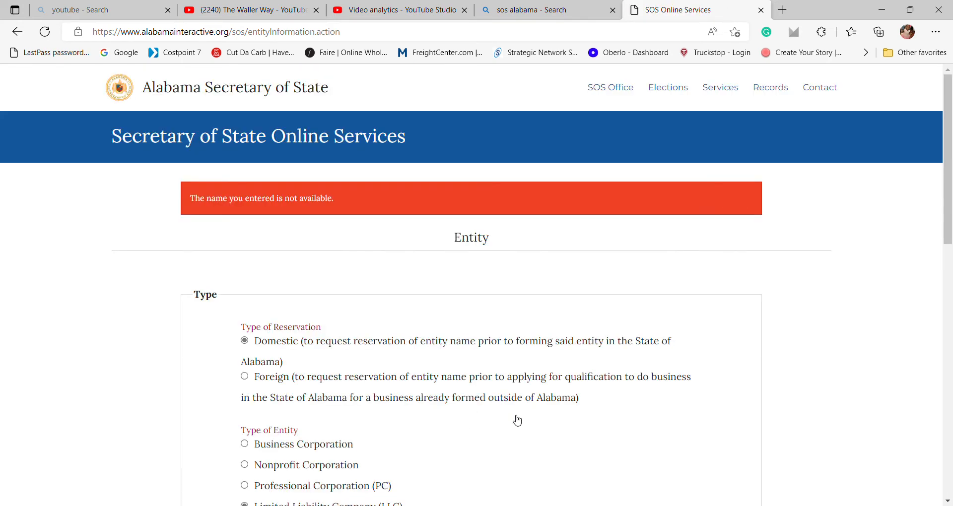
Punctuate the legal name as 'Waller Way L.L.C' and resubmit it.
{"action": "scroll", "coordinate": [517, 421], "scroll_direction": "down", "scroll_amount": 12}
{"action": "scroll", "coordinate": [318, 288], "scroll_direction": "up", "scroll_amount": 6}
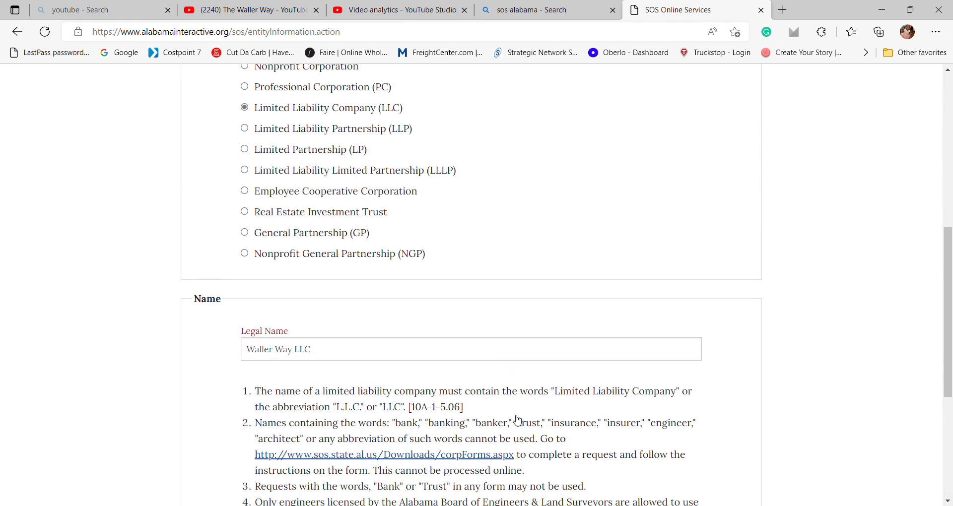
{"action": "left_click", "coordinate": [302, 352]}
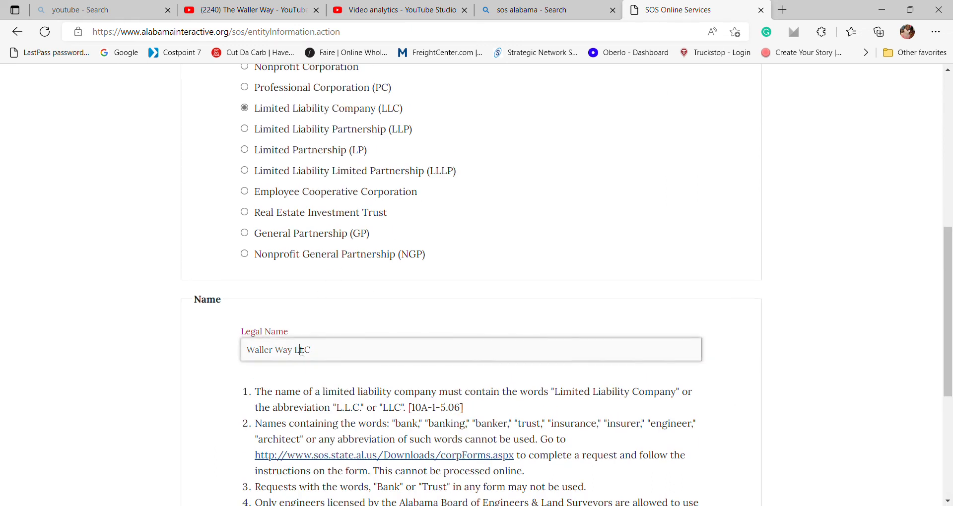
{"action": "type", "text": "."}
{"action": "key", "text": "Right"}
{"action": "type", "text": "."}
{"action": "scroll", "coordinate": [347, 373], "scroll_direction": "down", "scroll_amount": 3}
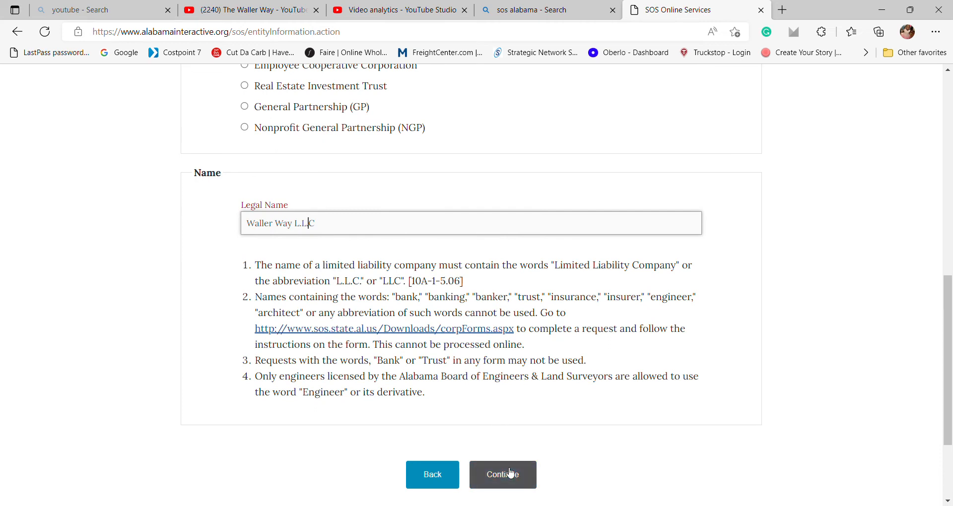
{"action": "left_click", "coordinate": [511, 473]}
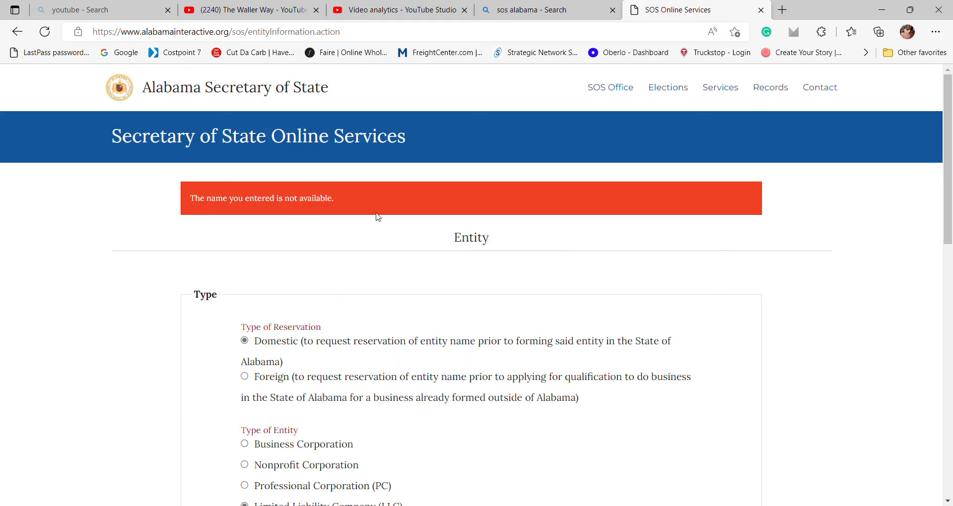
Replace the legal name with 'The Waller's LLC' and submit it.
{"action": "scroll", "coordinate": [381, 219], "scroll_direction": "down", "scroll_amount": 8}
{"action": "scroll", "coordinate": [381, 219], "scroll_direction": "down", "scroll_amount": 4}
{"action": "triple_click", "coordinate": [329, 178]}
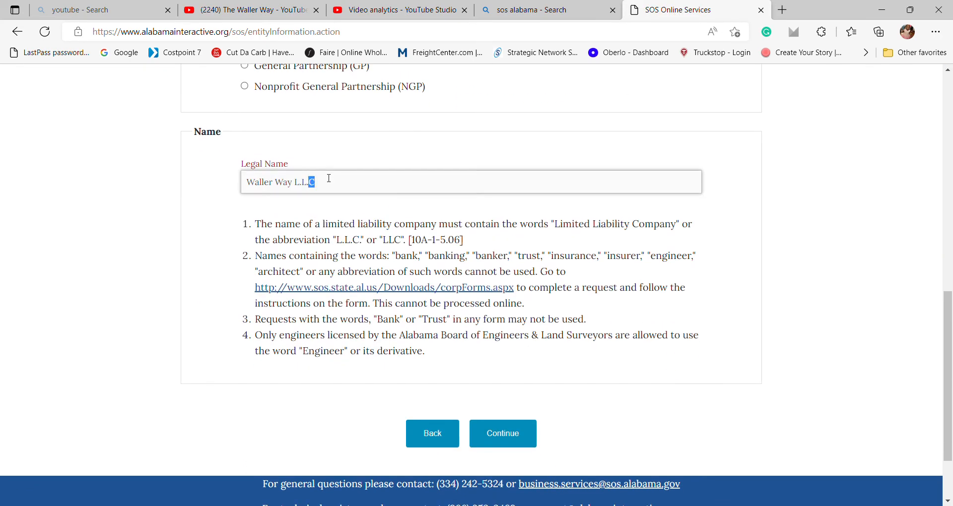
{"action": "type", "text": "The "}
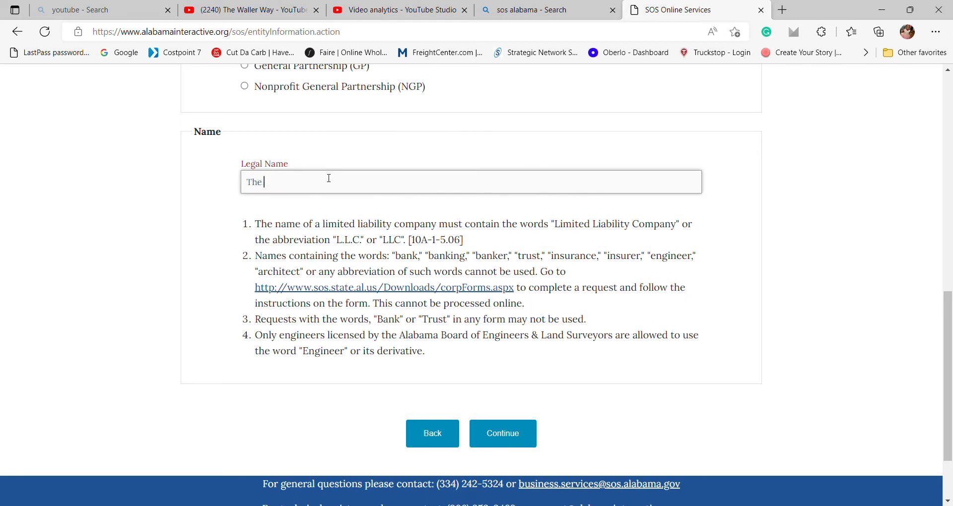
{"action": "type", "text": "Waller's LLC"}
{"action": "left_click", "coordinate": [504, 435]}
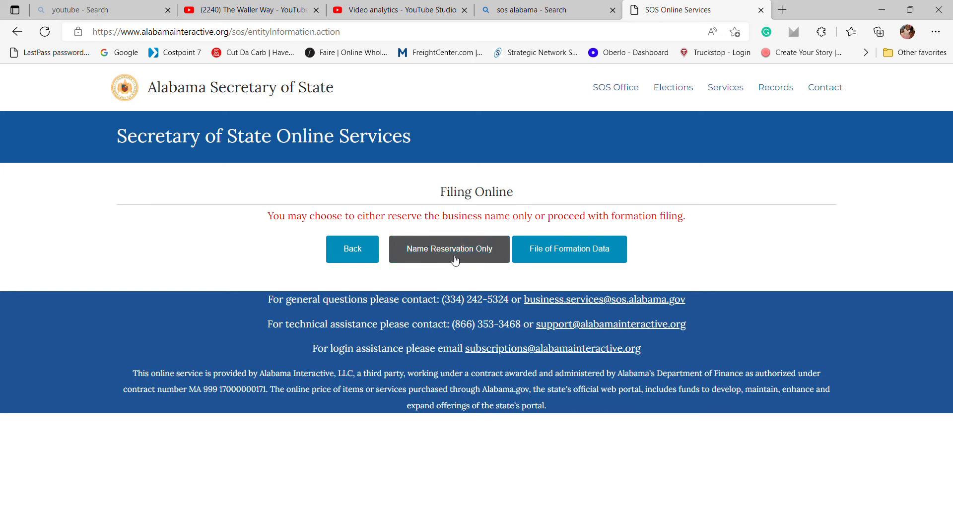
Choose the File of Formation Data option to do a full formation filing instead of a name reservation.
{"action": "left_click", "coordinate": [581, 257]}
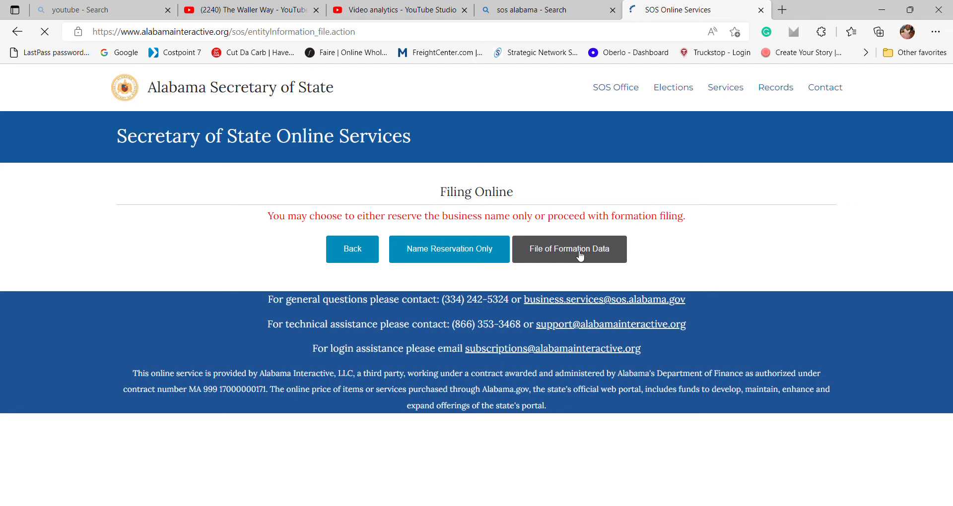
Copy the contact details into the requestor fields, mark the requestor as Individual, and continue.
{"action": "scroll", "coordinate": [580, 256], "scroll_direction": "down", "scroll_amount": 2}
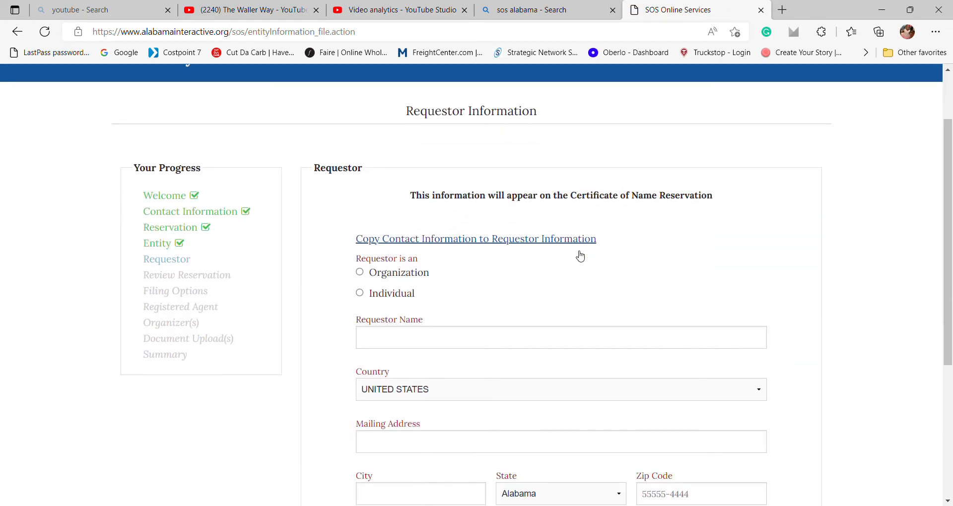
{"action": "scroll", "coordinate": [581, 257], "scroll_direction": "down", "scroll_amount": 1}
{"action": "scroll", "coordinate": [580, 256], "scroll_direction": "down", "scroll_amount": 1}
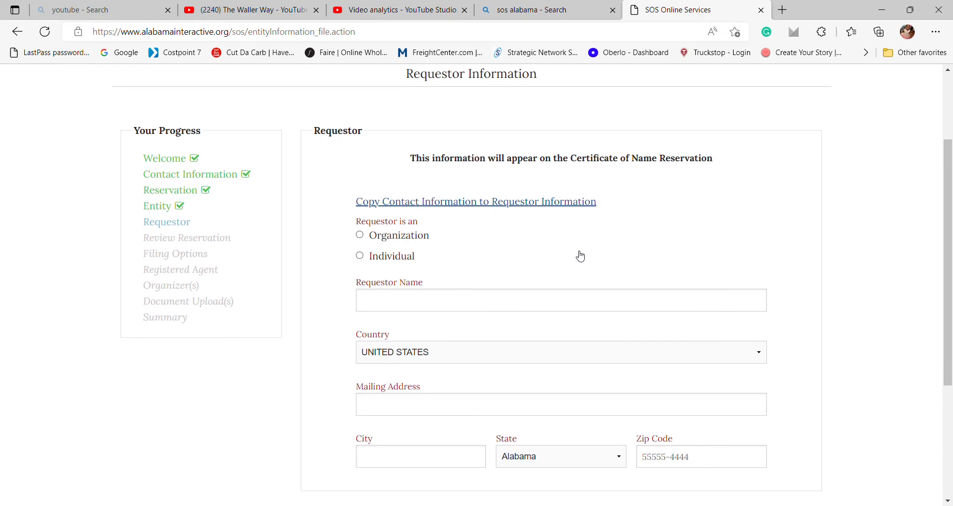
{"action": "left_click", "coordinate": [513, 206]}
{"action": "scroll", "coordinate": [510, 204], "scroll_direction": "down", "scroll_amount": 3}
{"action": "scroll", "coordinate": [510, 204], "scroll_direction": "up", "scroll_amount": 2}
{"action": "scroll", "coordinate": [509, 205], "scroll_direction": "down", "scroll_amount": 1}
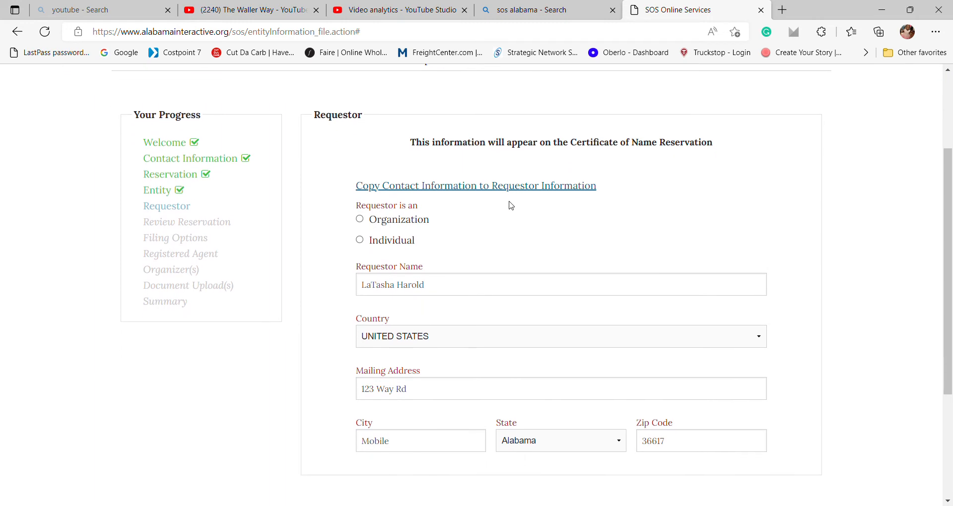
{"action": "left_click", "coordinate": [359, 241]}
{"action": "scroll", "coordinate": [359, 241], "scroll_direction": "down", "scroll_amount": 1}
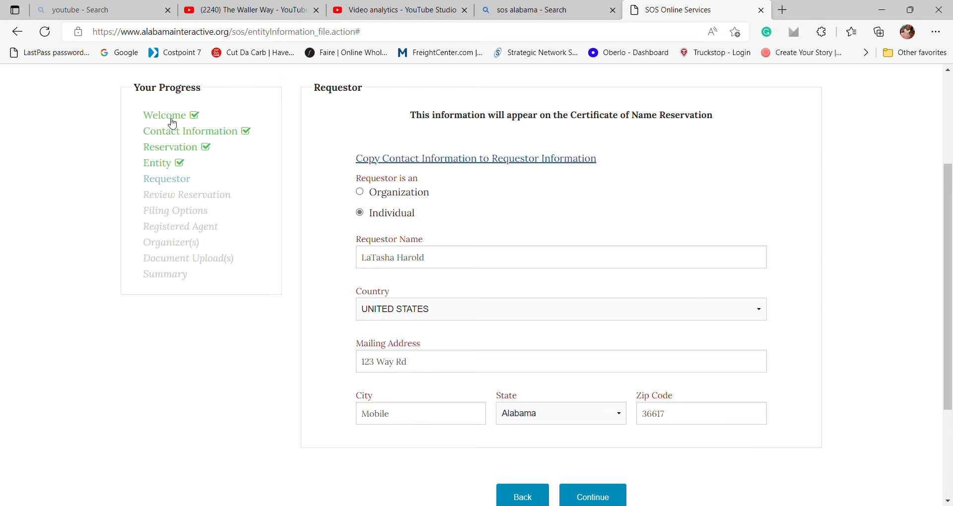
{"action": "scroll", "coordinate": [417, 186], "scroll_direction": "down", "scroll_amount": 2}
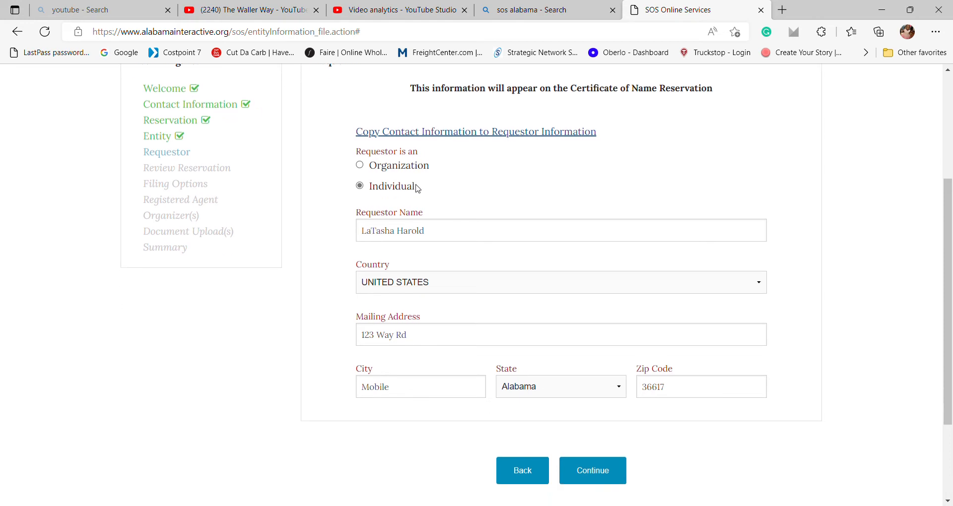
{"action": "scroll", "coordinate": [418, 189], "scroll_direction": "up", "scroll_amount": 1}
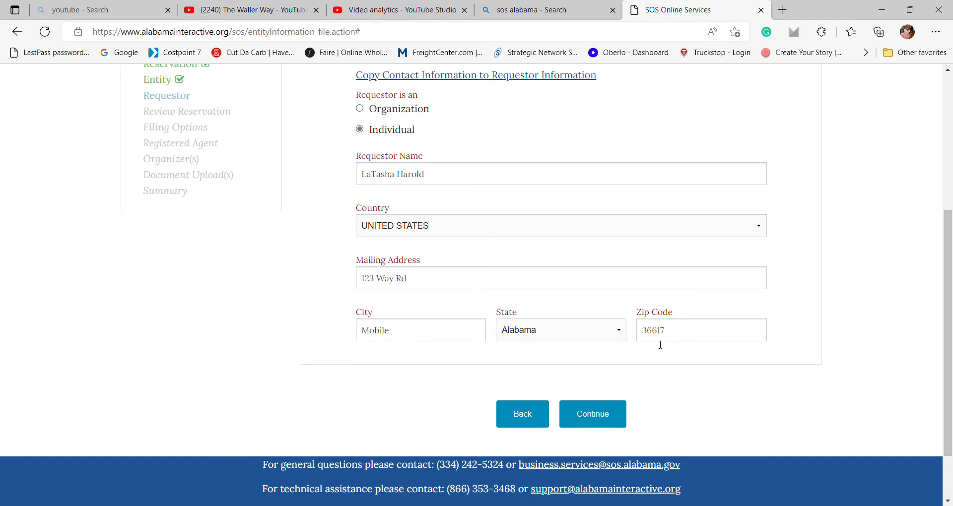
{"action": "left_click", "coordinate": [606, 421]}
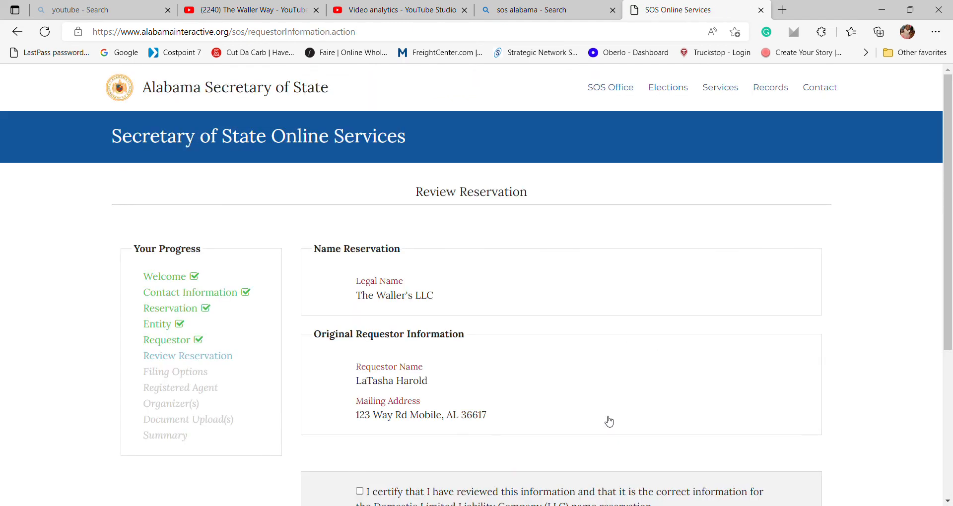
Certify the reviewed reservation for The Waller's LLC and continue to the Formation page.
{"action": "scroll", "coordinate": [609, 421], "scroll_direction": "down", "scroll_amount": 1}
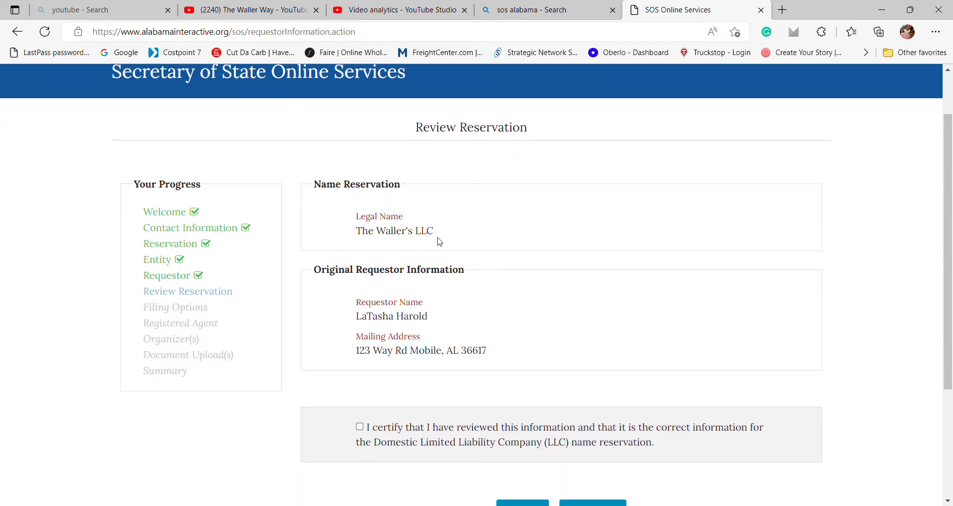
{"action": "scroll", "coordinate": [442, 253], "scroll_direction": "down", "scroll_amount": 1}
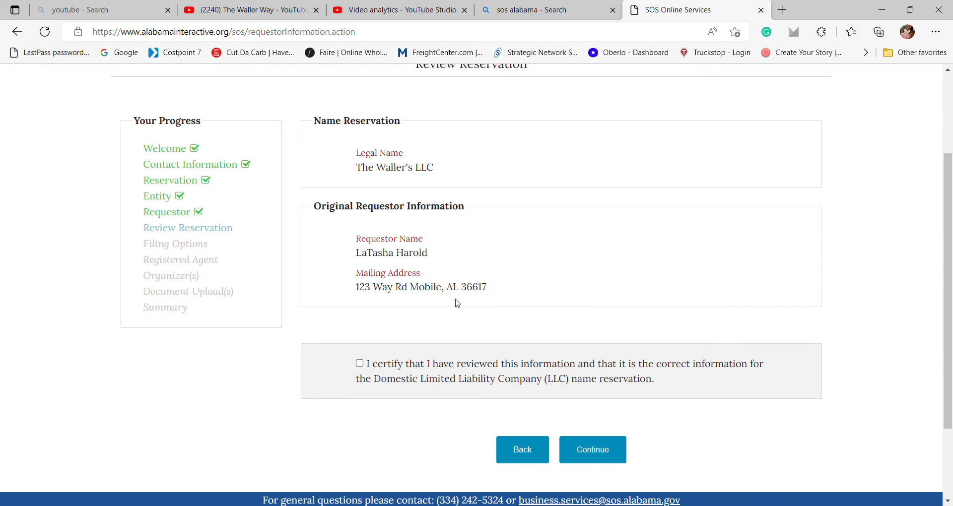
{"action": "scroll", "coordinate": [488, 309], "scroll_direction": "down", "scroll_amount": 1}
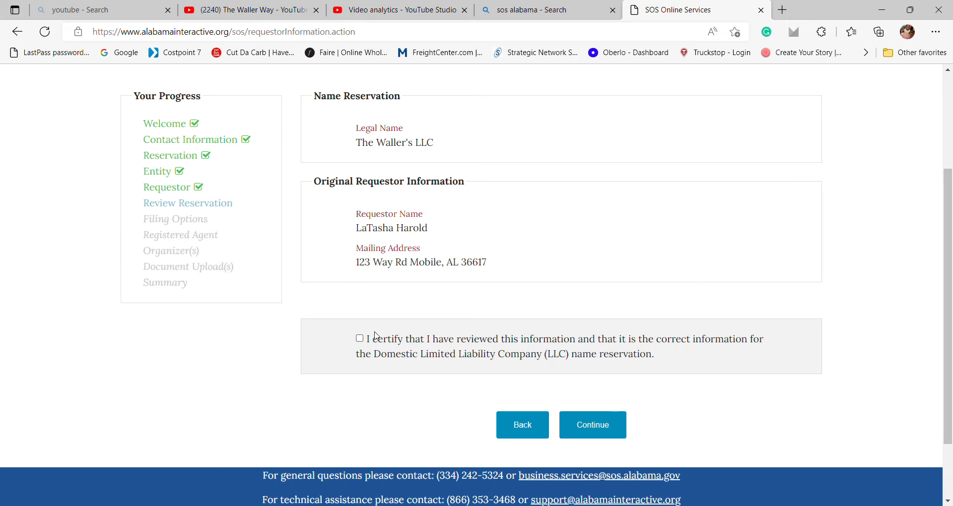
{"action": "left_click", "coordinate": [360, 340]}
{"action": "left_click", "coordinate": [575, 427]}
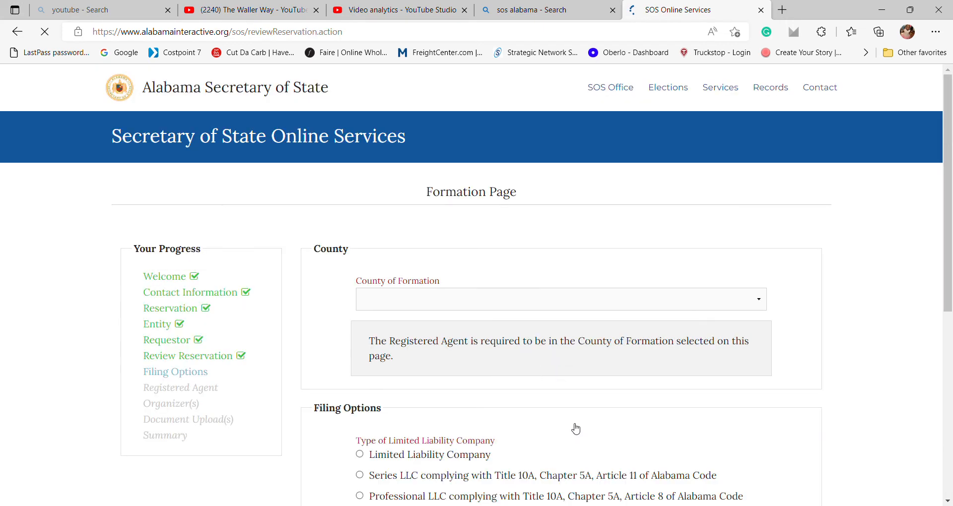
Set the county of formation to Mobile and choose the standard Limited Liability Company type.
{"action": "scroll", "coordinate": [561, 340], "scroll_direction": "down", "scroll_amount": 1}
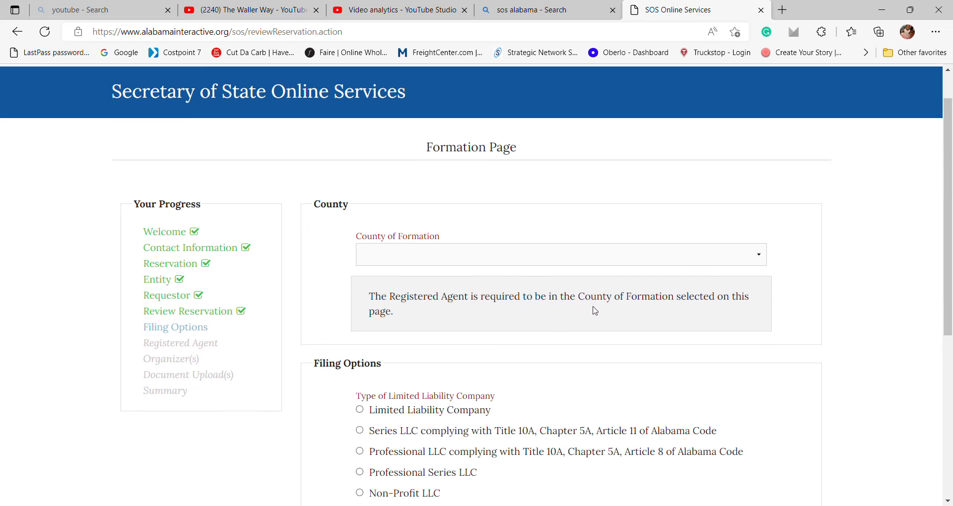
{"action": "left_click", "coordinate": [568, 257]}
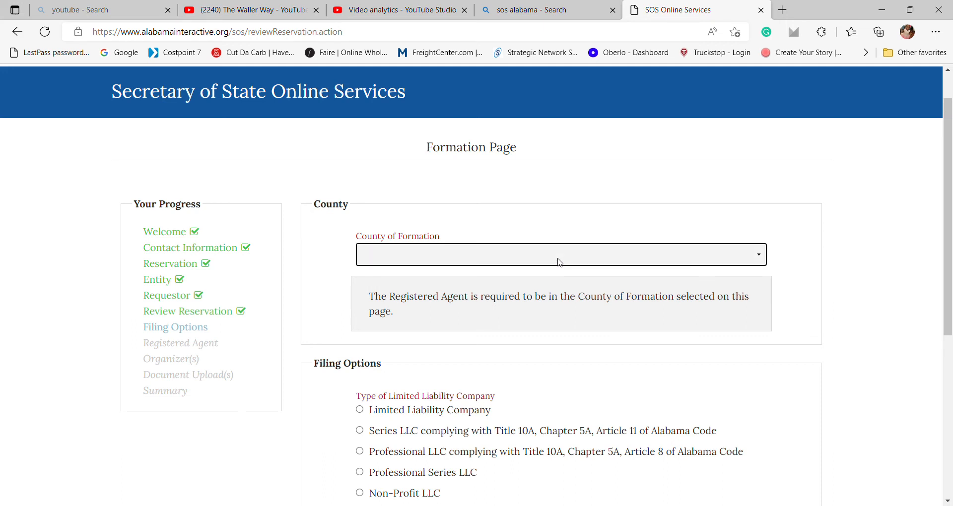
{"action": "left_click", "coordinate": [534, 363]}
{"action": "key", "text": "o"}
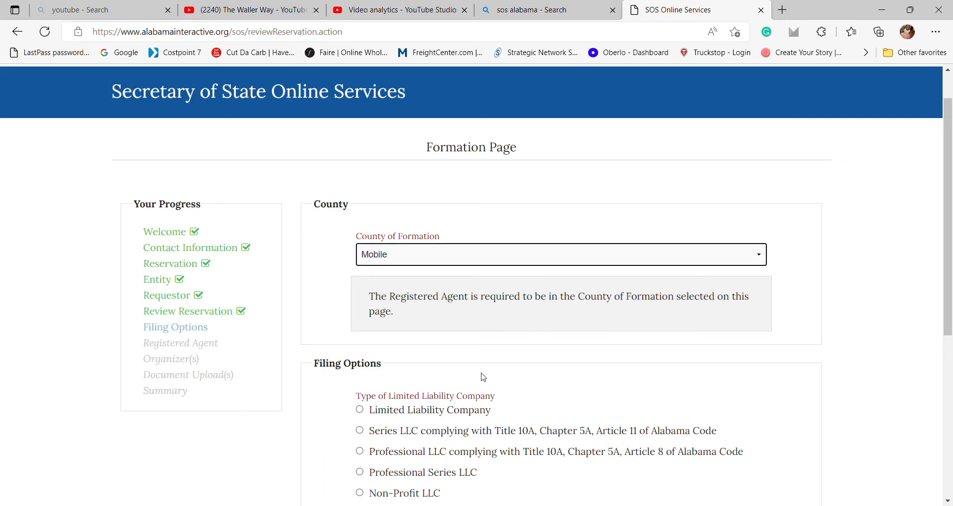
{"action": "scroll", "coordinate": [481, 377], "scroll_direction": "down", "scroll_amount": 3}
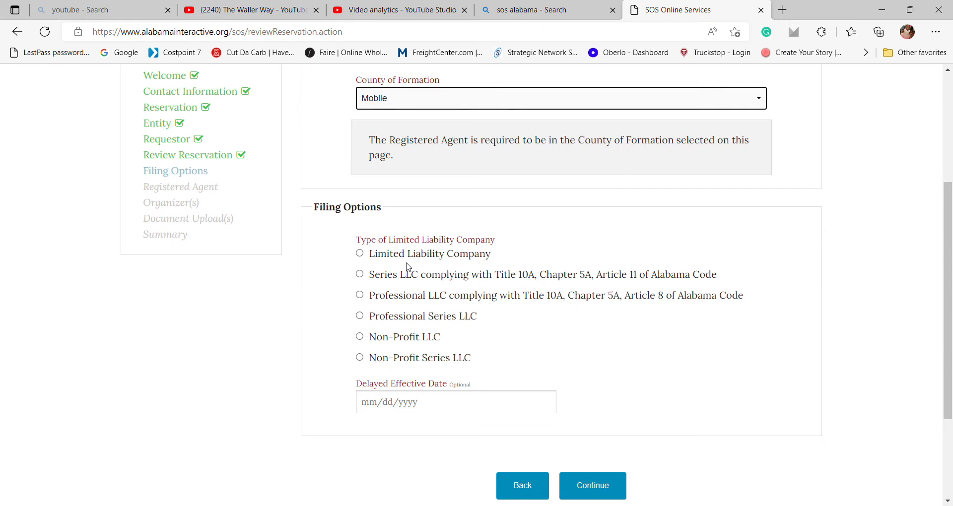
{"action": "left_click", "coordinate": [360, 254]}
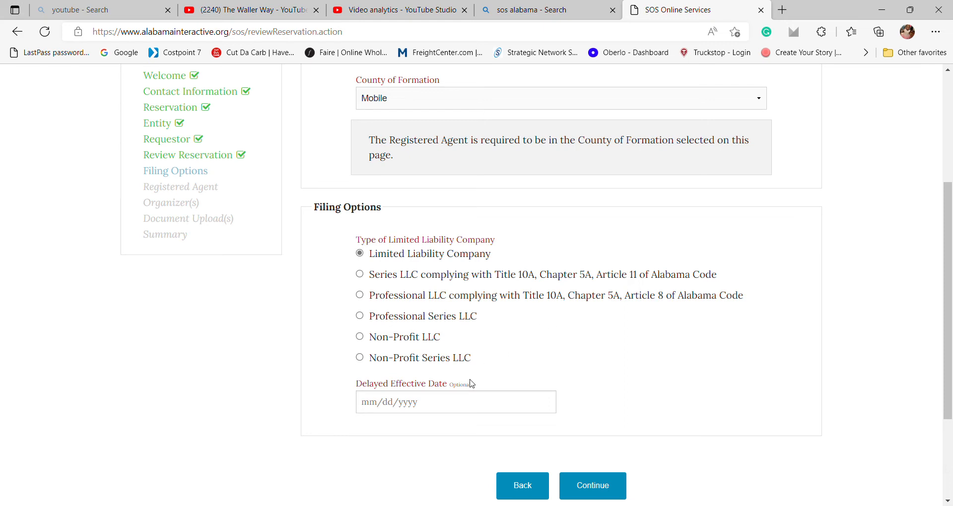
Leave the Delayed Effective Date empty and submit the filing options.
{"action": "scroll", "coordinate": [471, 385], "scroll_direction": "down", "scroll_amount": 1}
{"action": "left_click", "coordinate": [431, 386]}
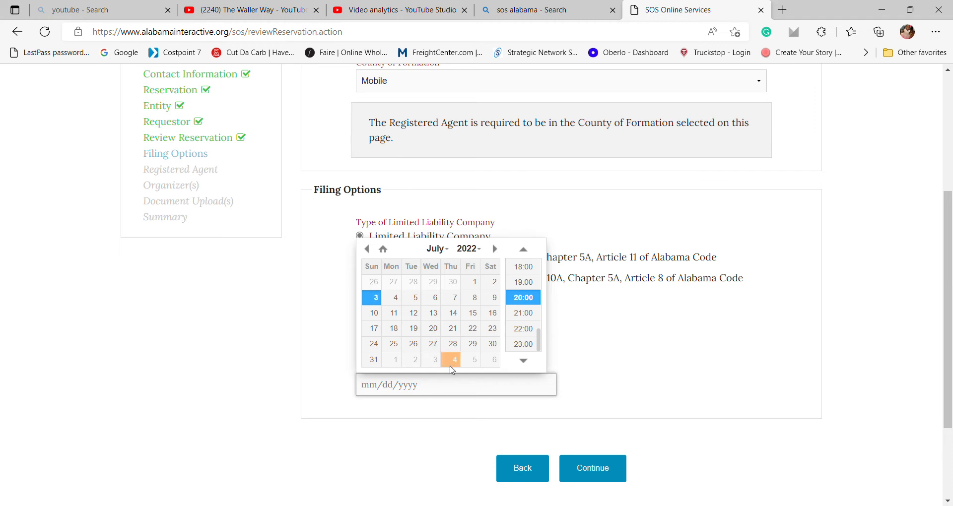
{"action": "left_click", "coordinate": [529, 407]}
{"action": "left_click", "coordinate": [606, 467]}
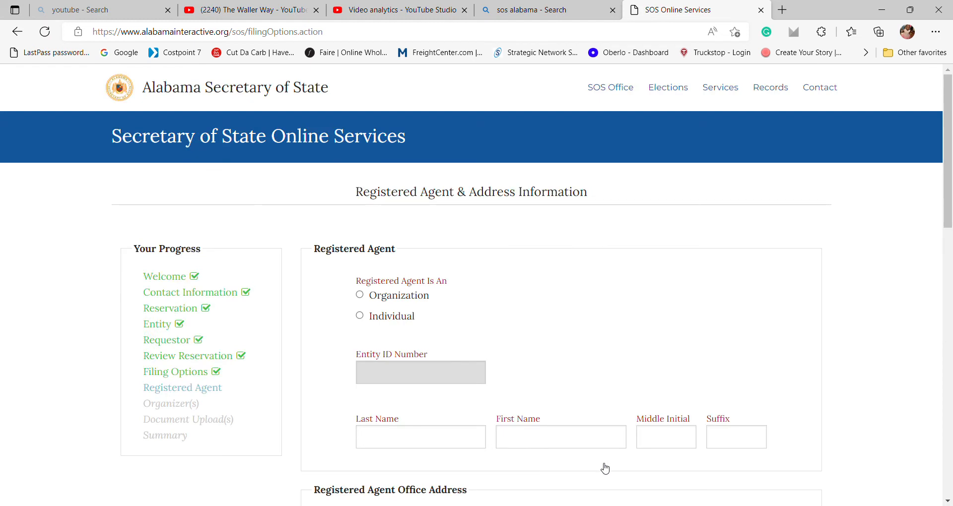
Make the registered agent an individual and enter the agent's last and first name.
{"action": "scroll", "coordinate": [603, 468], "scroll_direction": "down", "scroll_amount": 1}
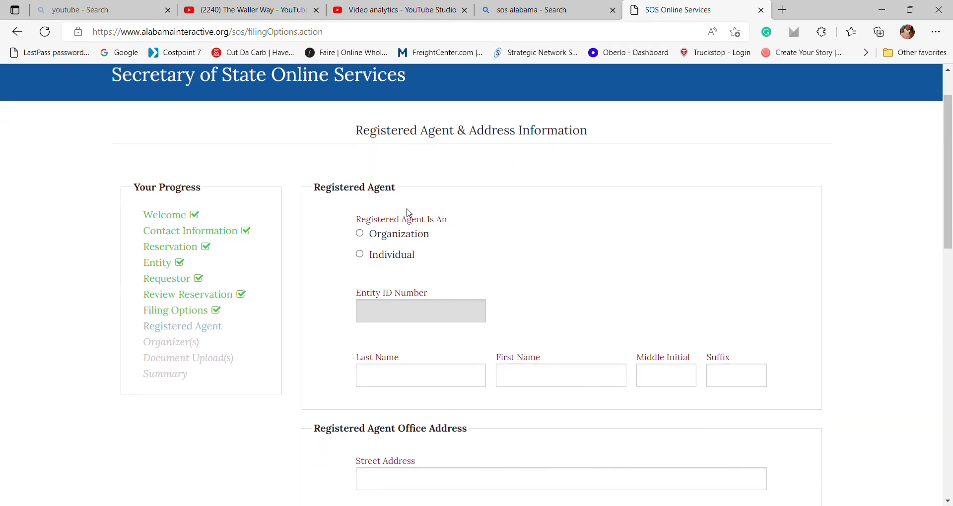
{"action": "left_click", "coordinate": [360, 255]}
{"action": "scroll", "coordinate": [406, 315], "scroll_direction": "down", "scroll_amount": 1}
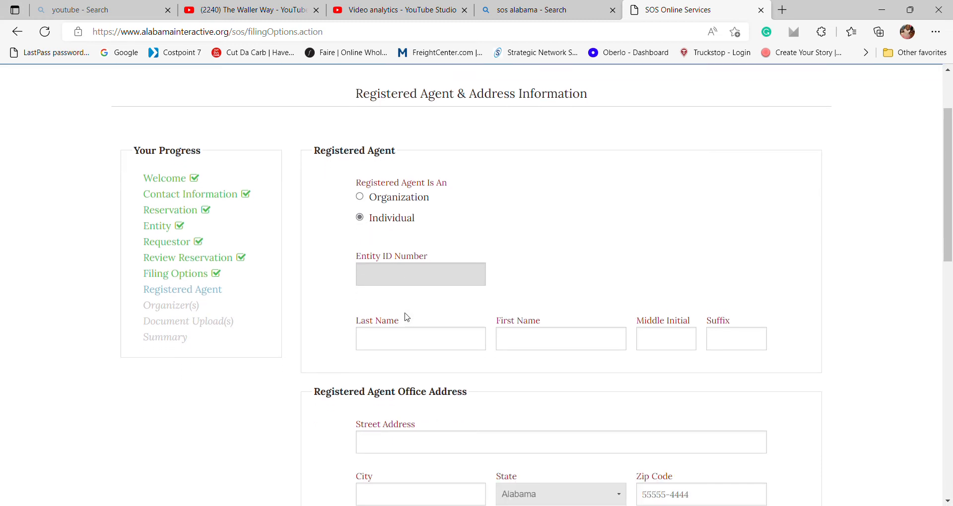
{"action": "left_click", "coordinate": [415, 340]}
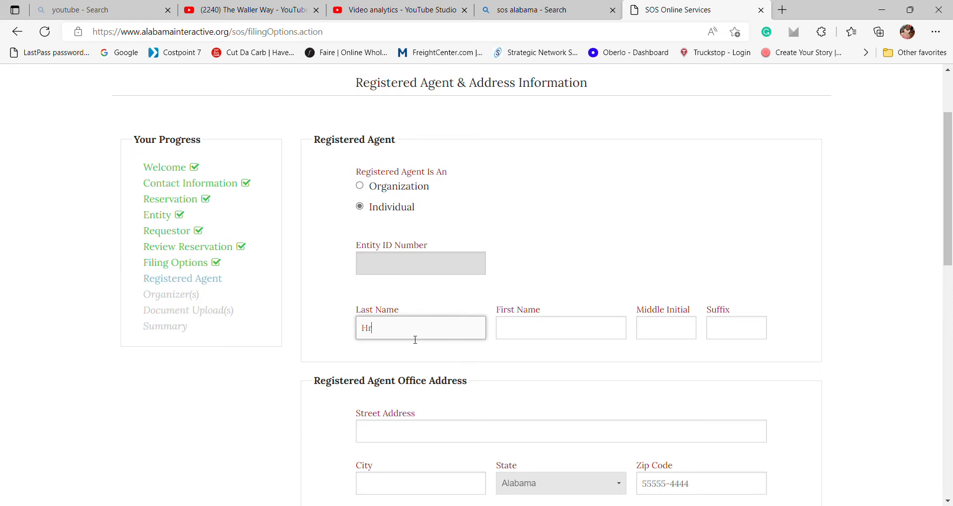
{"action": "key", "text": "Tab"}
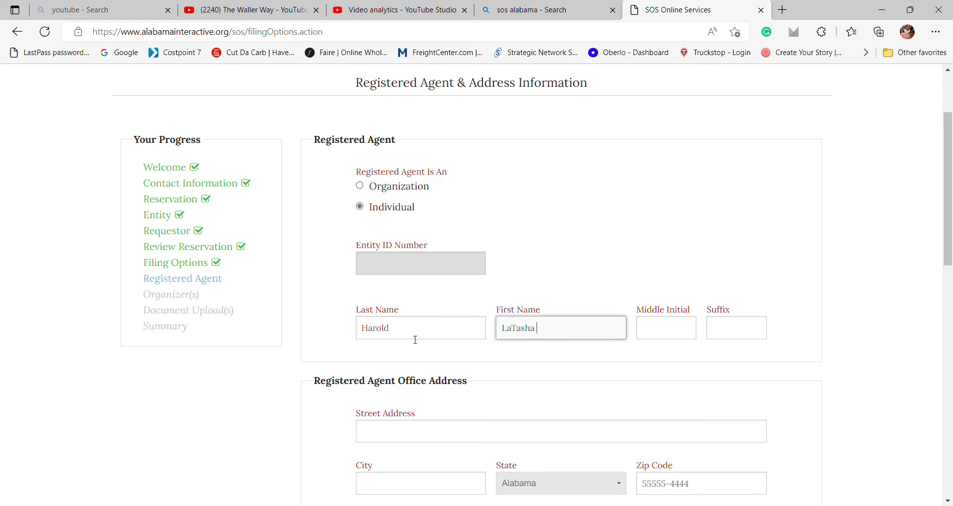
Enter the agent's office street address, city and ZIP, and certify it lies in the county.
{"action": "scroll", "coordinate": [416, 340], "scroll_direction": "down", "scroll_amount": 3}
{"action": "left_click", "coordinate": [411, 260]}
{"action": "type", "text": "12"}
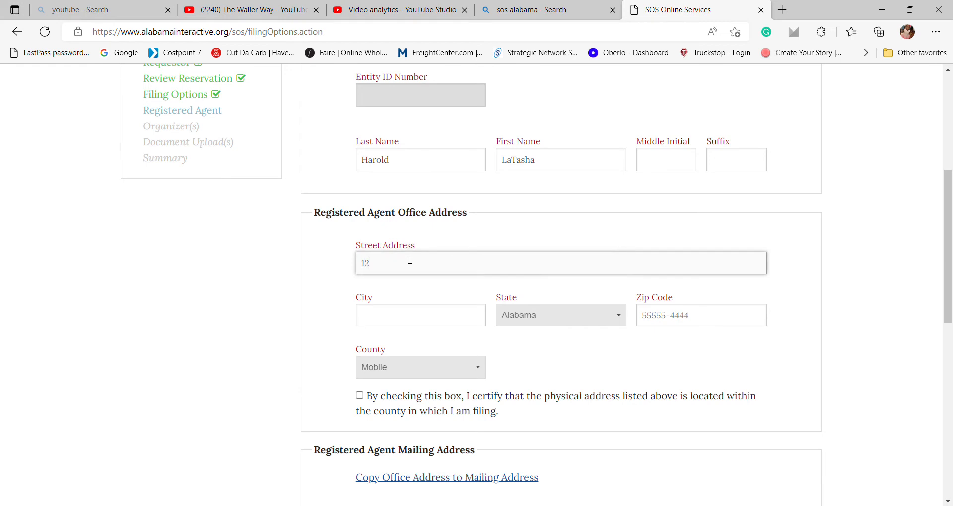
{"action": "type", "text": "3 Way Rd"}
{"action": "key", "text": "Tab"}
{"action": "type", "text": "Mobile"}
{"action": "key", "text": "Tab"}
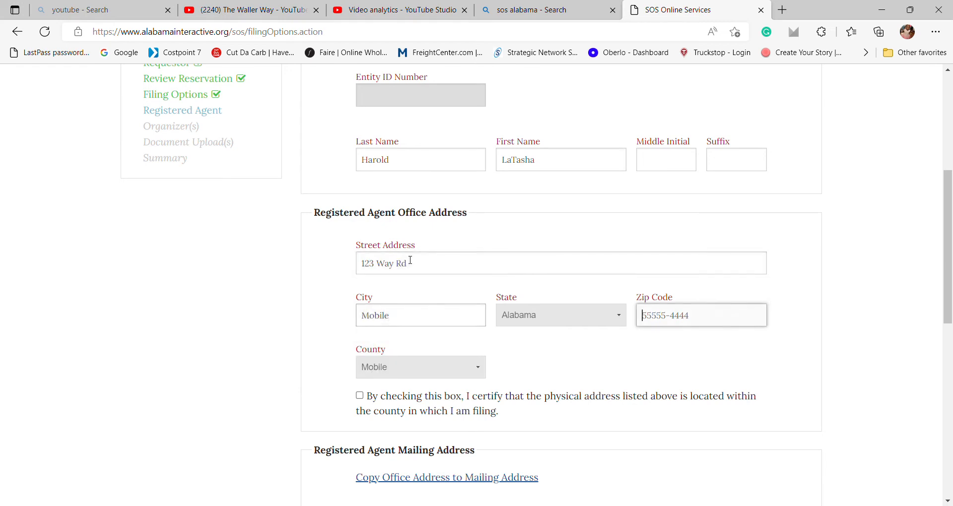
{"action": "type", "text": "36617"}
{"action": "scroll", "coordinate": [377, 250], "scroll_direction": "down", "scroll_amount": 3}
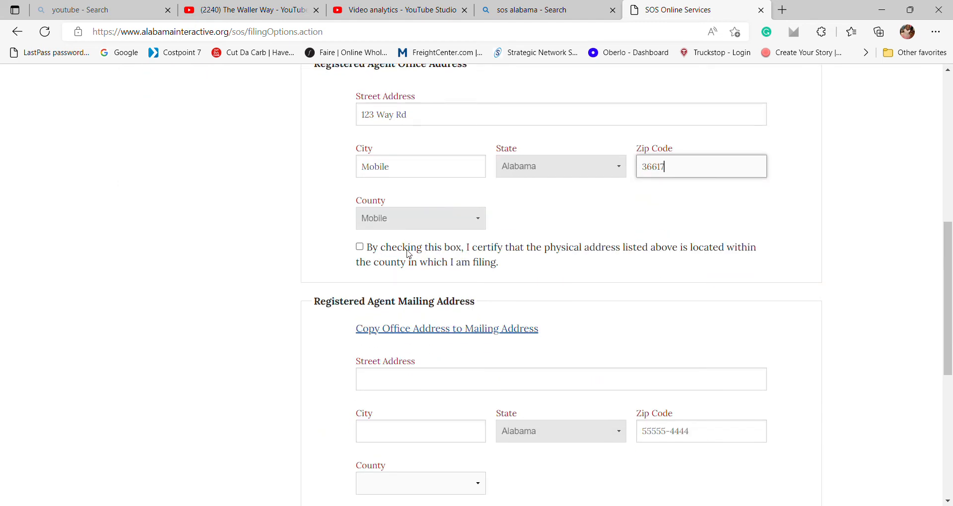
{"action": "left_click", "coordinate": [361, 248]}
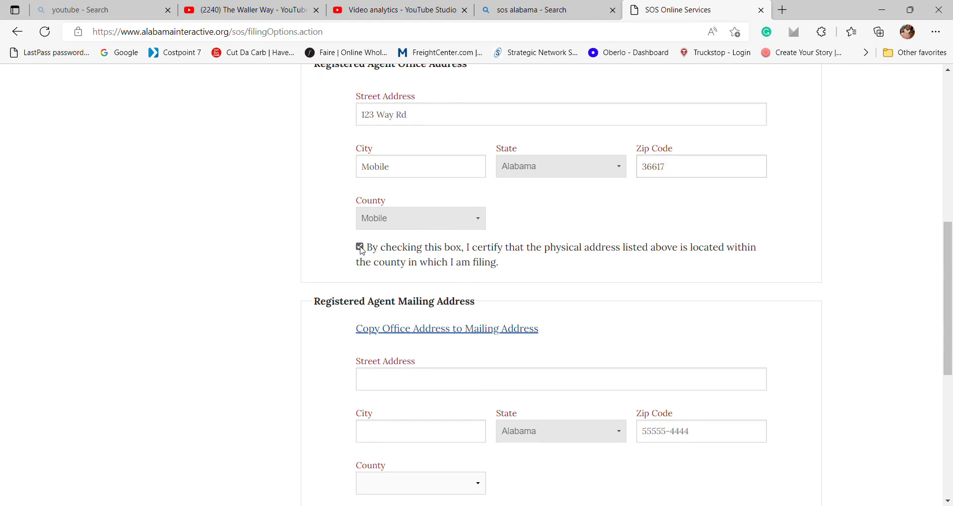
Copy the office address to the mailing address, certify Alabama residency, and submit the agent details.
{"action": "scroll", "coordinate": [361, 248], "scroll_direction": "down", "scroll_amount": 2}
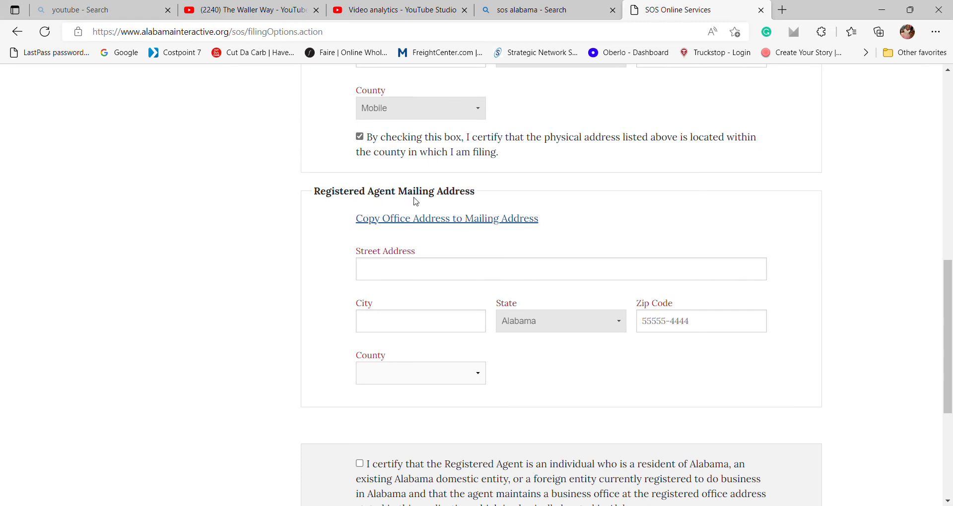
{"action": "scroll", "coordinate": [420, 201], "scroll_direction": "up", "scroll_amount": 1}
{"action": "scroll", "coordinate": [420, 201], "scroll_direction": "up", "scroll_amount": 3}
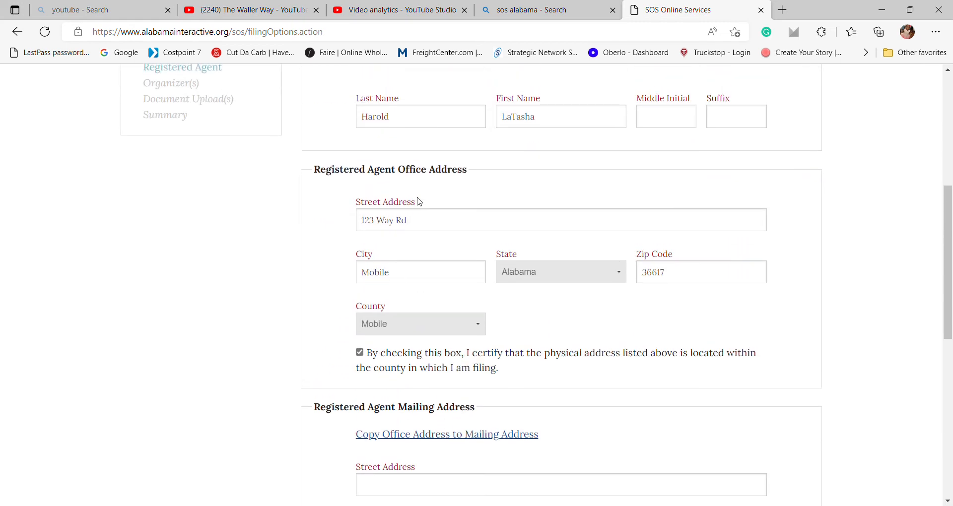
{"action": "scroll", "coordinate": [419, 201], "scroll_direction": "down", "scroll_amount": 1}
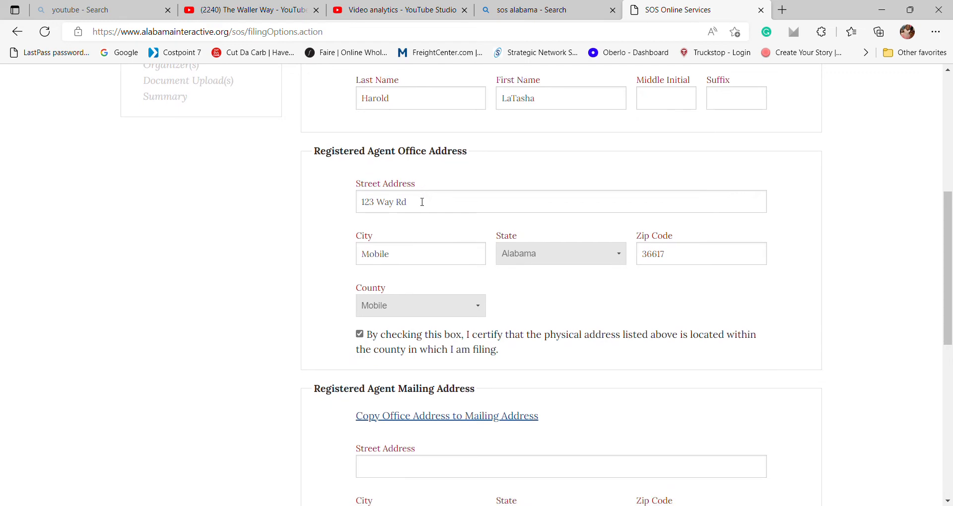
{"action": "scroll", "coordinate": [421, 203], "scroll_direction": "down", "scroll_amount": 2}
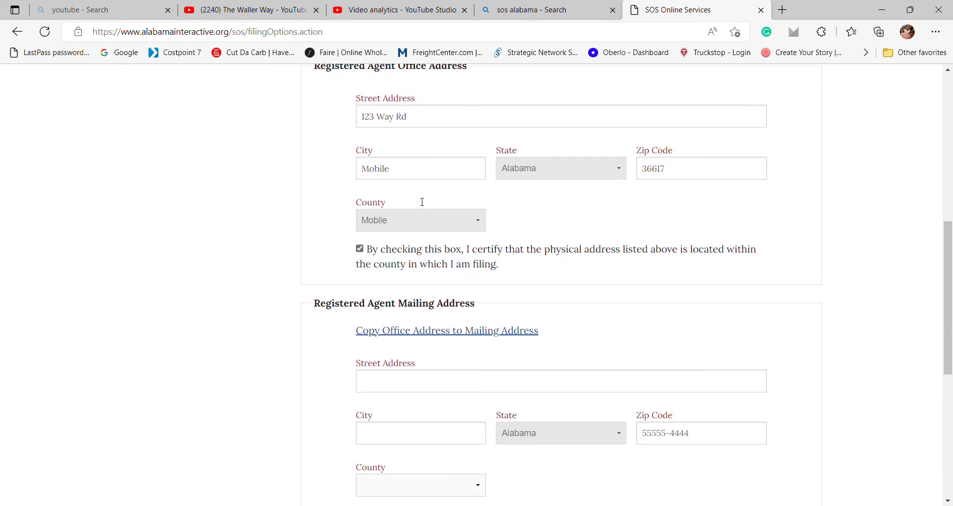
{"action": "left_click", "coordinate": [423, 325]}
{"action": "scroll", "coordinate": [422, 327], "scroll_direction": "down", "scroll_amount": 3}
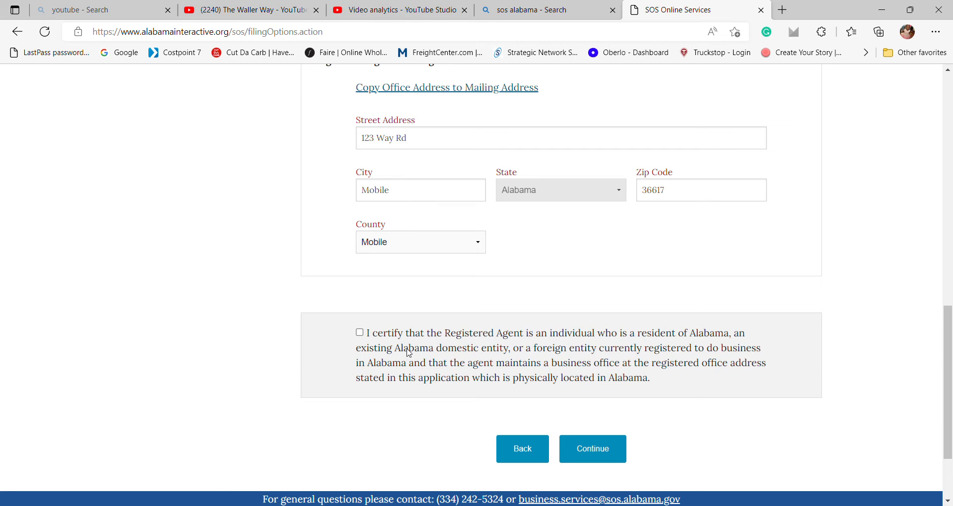
{"action": "left_click", "coordinate": [360, 334]}
{"action": "left_click", "coordinate": [589, 457]}
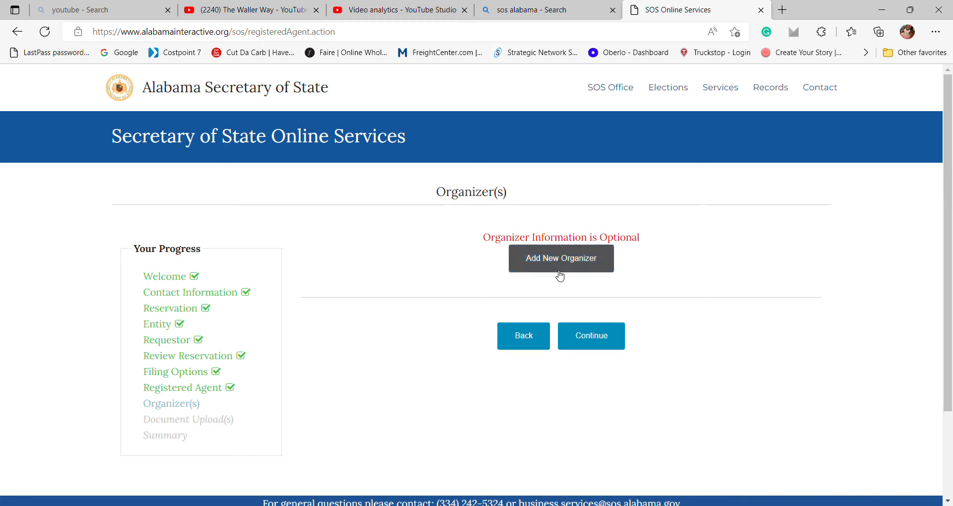
Continue past the Organizer(s) page without adding an organizer.
{"action": "left_click", "coordinate": [589, 335]}
Continue past Document Upload(s) without attaching any file to reach the filing summary.
{"action": "scroll", "coordinate": [590, 335], "scroll_direction": "down", "scroll_amount": 1}
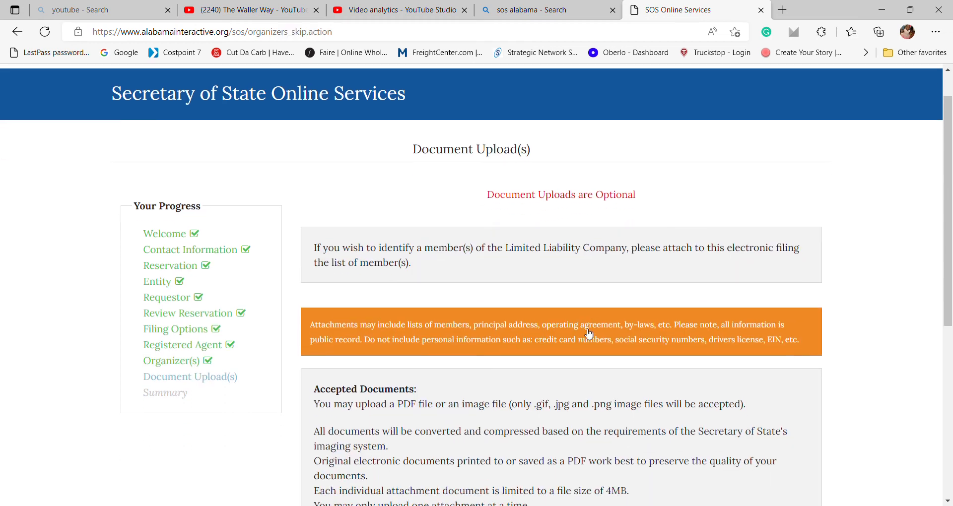
{"action": "scroll", "coordinate": [589, 335], "scroll_direction": "down", "scroll_amount": 1}
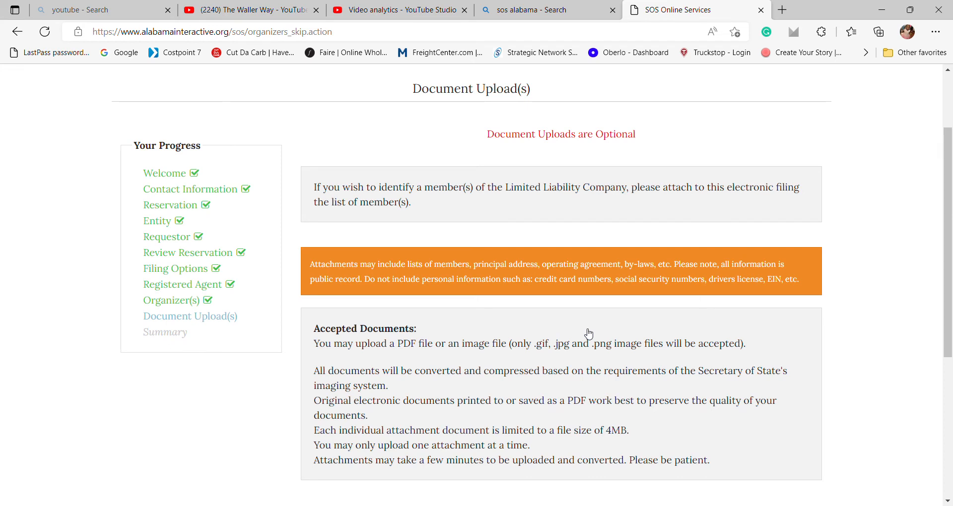
{"action": "scroll", "coordinate": [588, 334], "scroll_direction": "down", "scroll_amount": 2}
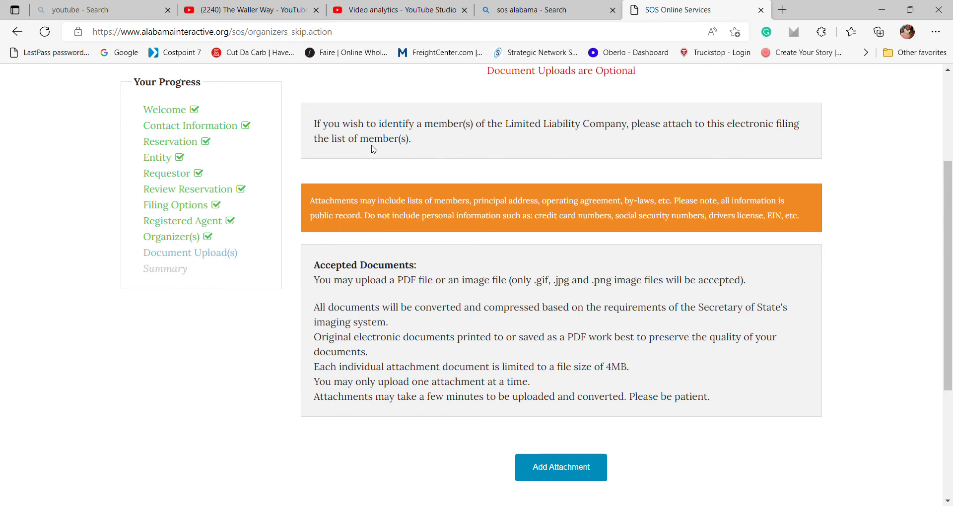
{"action": "scroll", "coordinate": [450, 281], "scroll_direction": "down", "scroll_amount": 1}
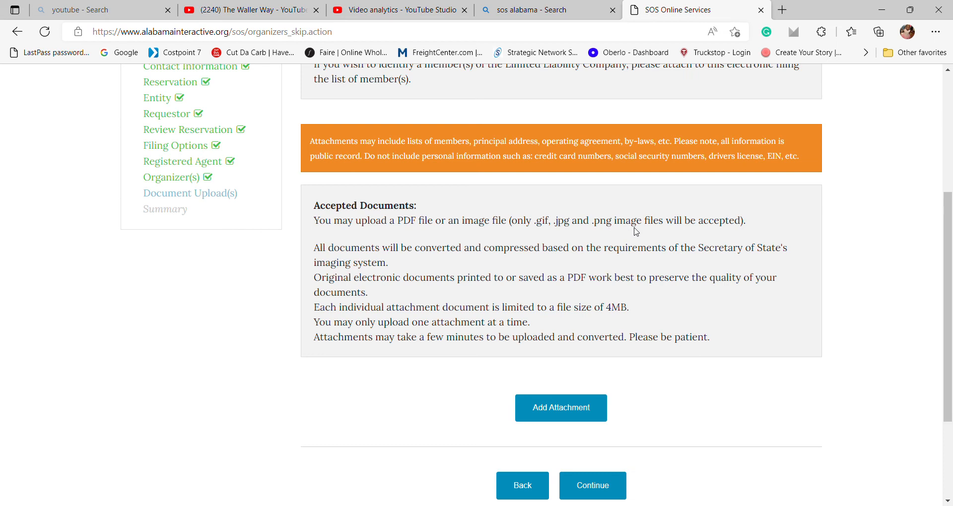
{"action": "scroll", "coordinate": [635, 231], "scroll_direction": "down", "scroll_amount": 1}
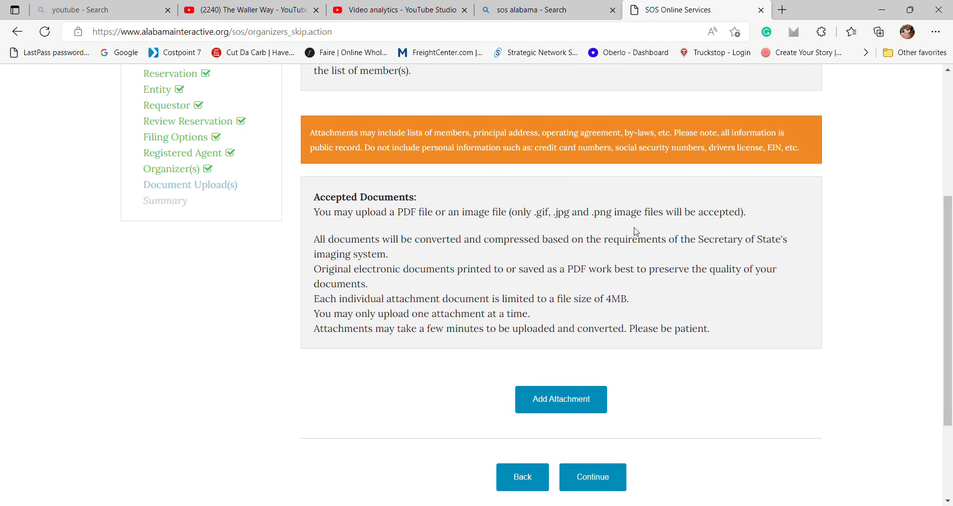
{"action": "scroll", "coordinate": [636, 231], "scroll_direction": "down", "scroll_amount": 1}
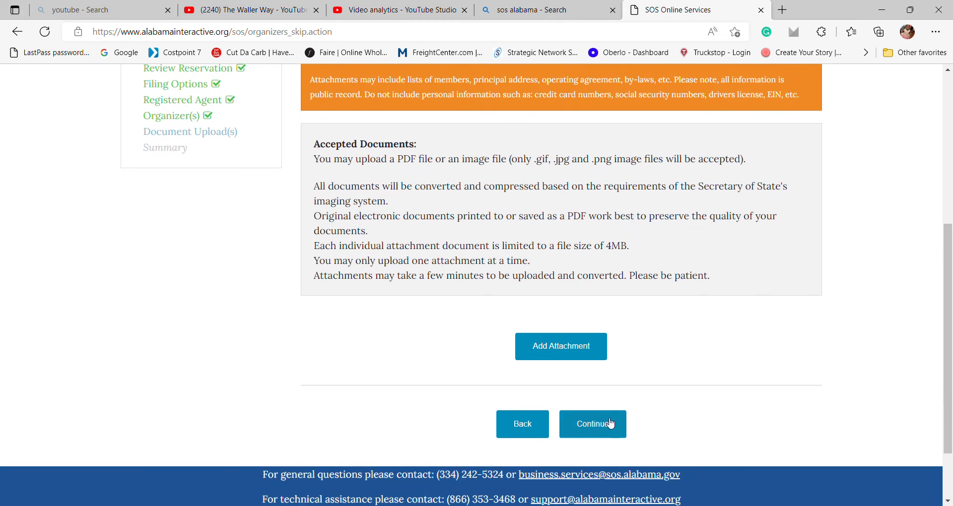
{"action": "left_click", "coordinate": [595, 432]}
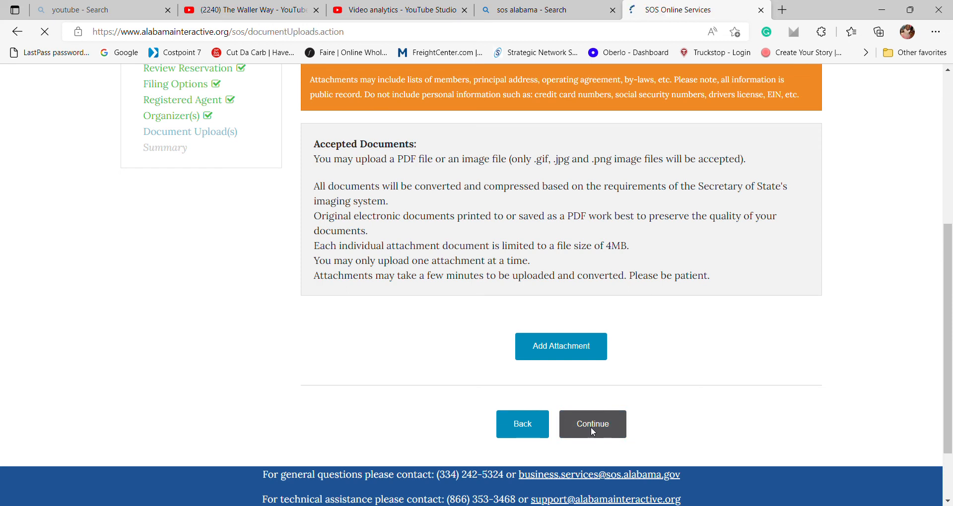
{"action": "scroll", "coordinate": [595, 433], "scroll_direction": "down", "scroll_amount": 1}
{"action": "scroll", "coordinate": [596, 433], "scroll_direction": "down", "scroll_amount": 2}
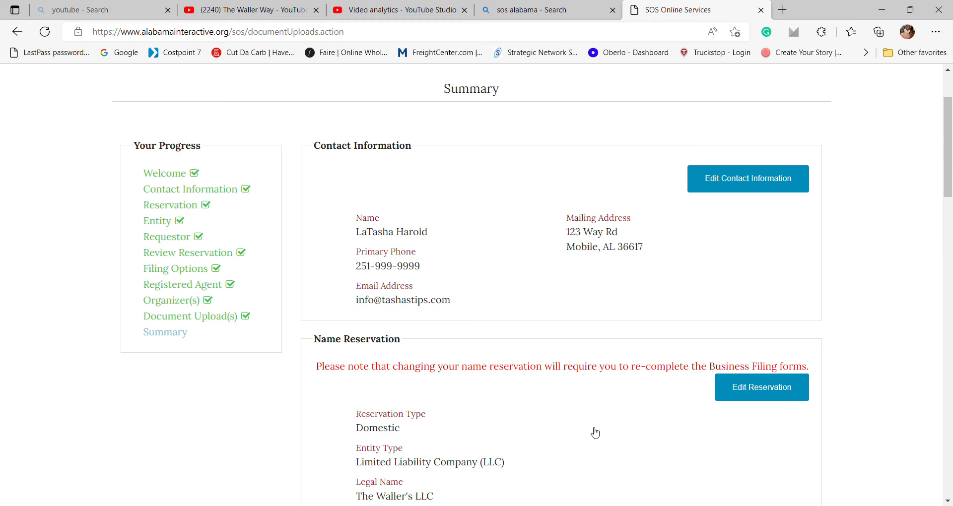
{"action": "scroll", "coordinate": [595, 434], "scroll_direction": "down", "scroll_amount": 1}
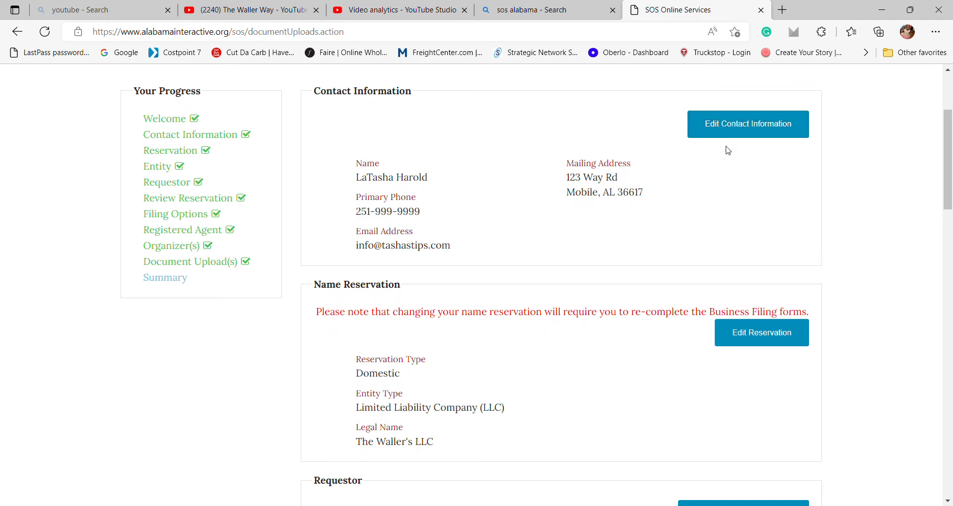
{"action": "scroll", "coordinate": [581, 211], "scroll_direction": "down", "scroll_amount": 3}
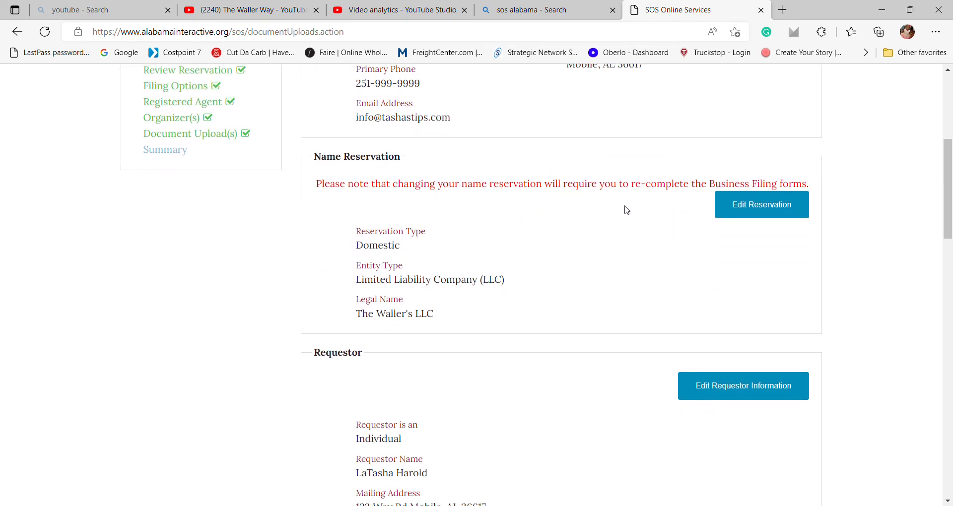
{"action": "scroll", "coordinate": [540, 296], "scroll_direction": "down", "scroll_amount": 1}
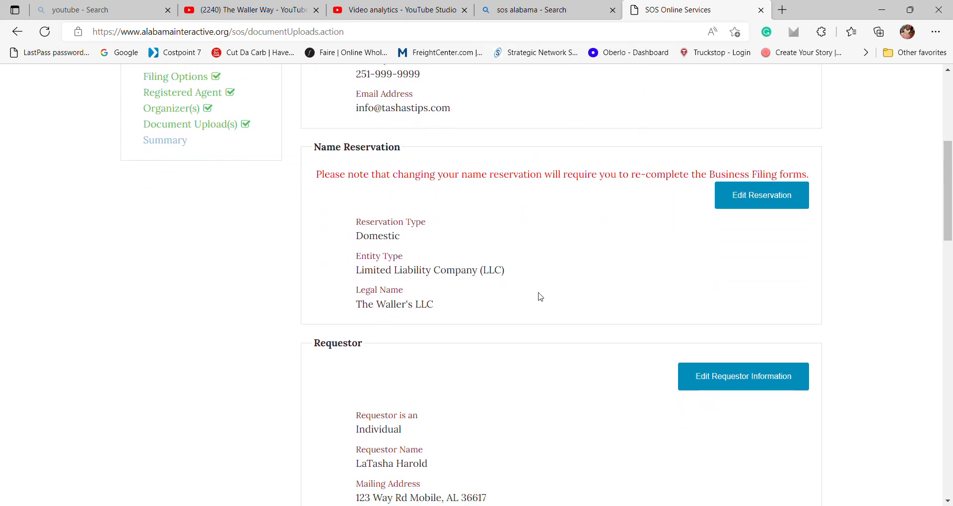
{"action": "scroll", "coordinate": [529, 283], "scroll_direction": "down", "scroll_amount": 3}
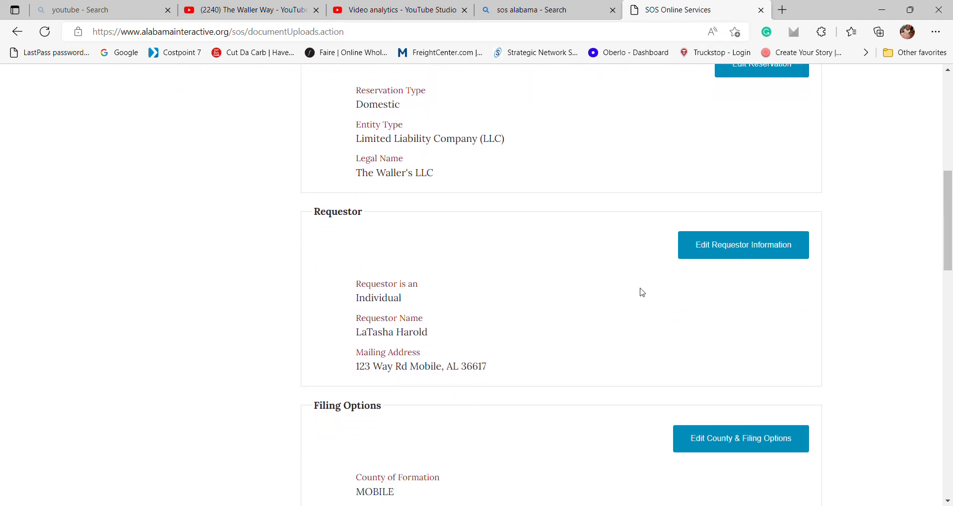
{"action": "scroll", "coordinate": [631, 308], "scroll_direction": "down", "scroll_amount": 3}
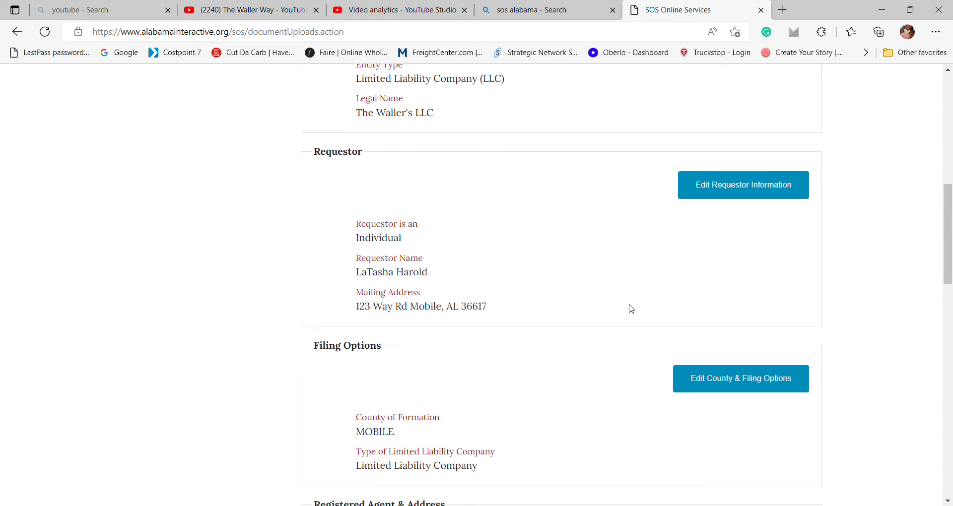
{"action": "scroll", "coordinate": [631, 308], "scroll_direction": "down", "scroll_amount": 2}
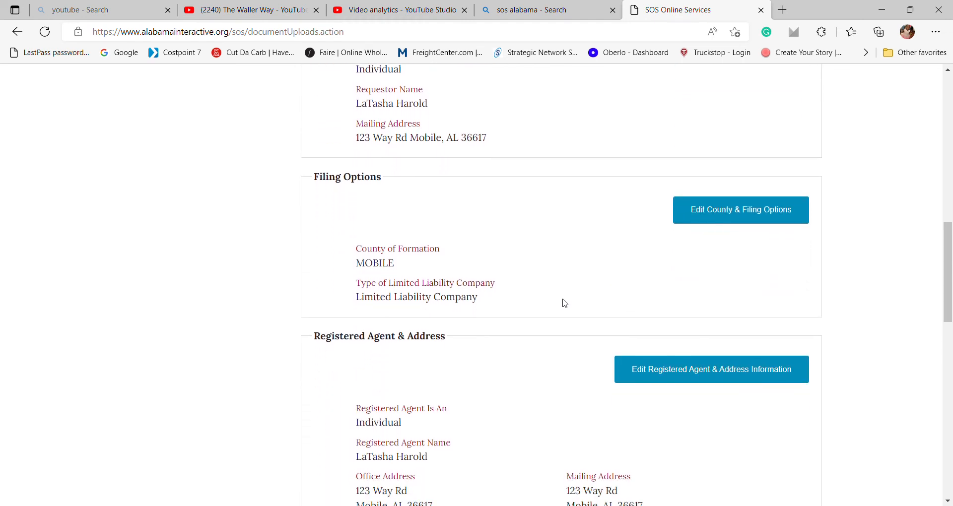
{"action": "scroll", "coordinate": [564, 312], "scroll_direction": "down", "scroll_amount": 2}
{"action": "scroll", "coordinate": [567, 312], "scroll_direction": "down", "scroll_amount": 1}
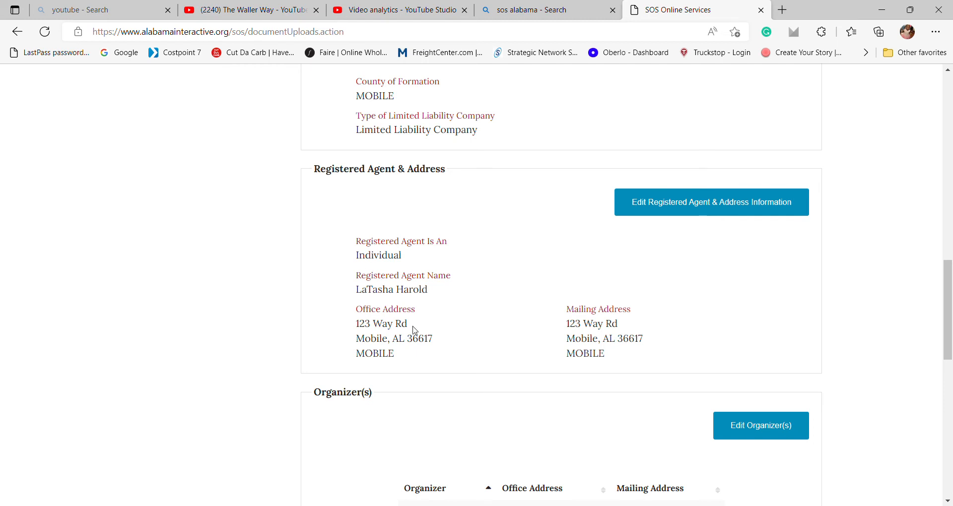
{"action": "scroll", "coordinate": [575, 347], "scroll_direction": "down", "scroll_amount": 1}
{"action": "scroll", "coordinate": [575, 347], "scroll_direction": "down", "scroll_amount": 6}
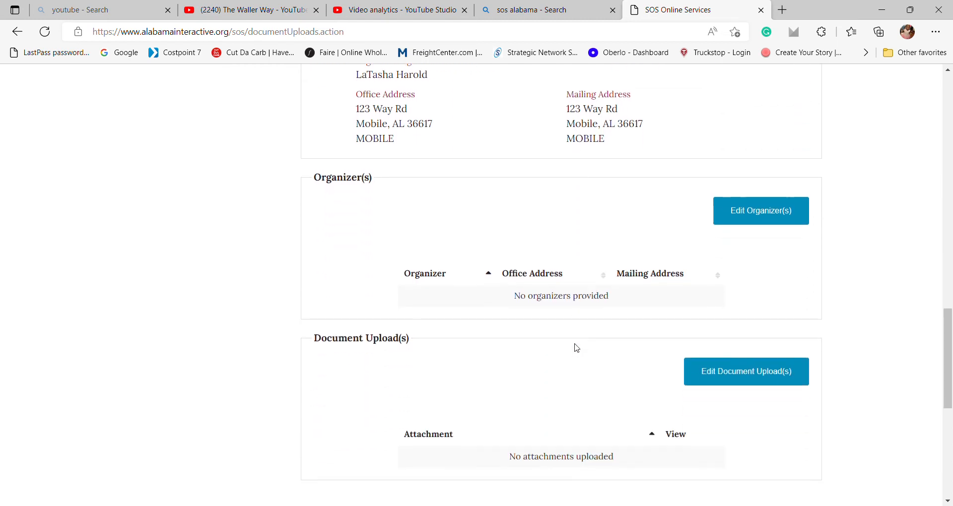
{"action": "scroll", "coordinate": [576, 348], "scroll_direction": "down", "scroll_amount": 3}
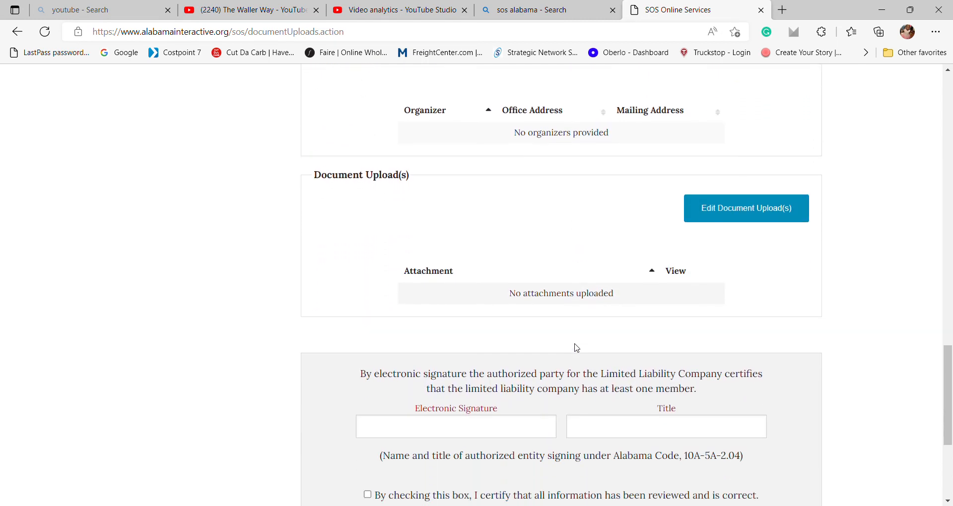
Sign electronically with the owner's full name and the title Owner.
{"action": "left_click", "coordinate": [512, 344]}
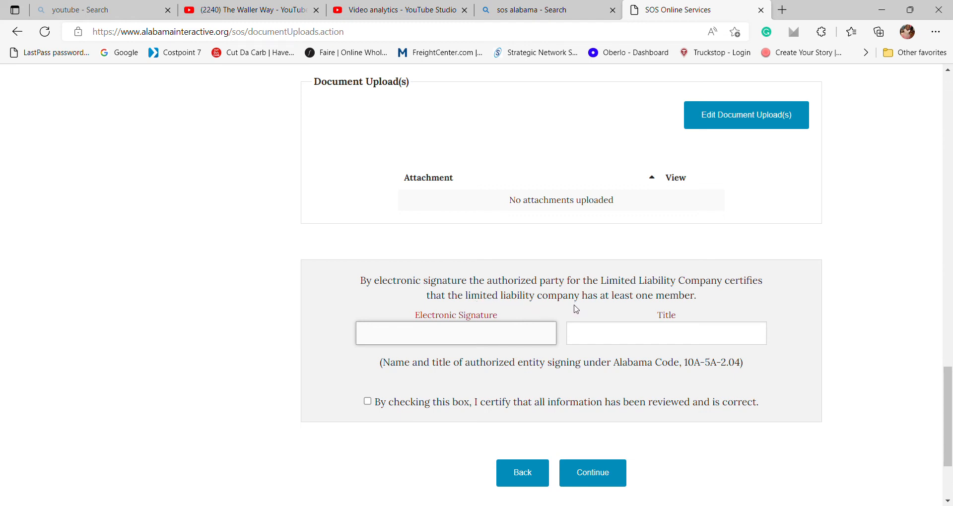
{"action": "key", "text": "Tab"}
{"action": "type", "text": "Owner"}
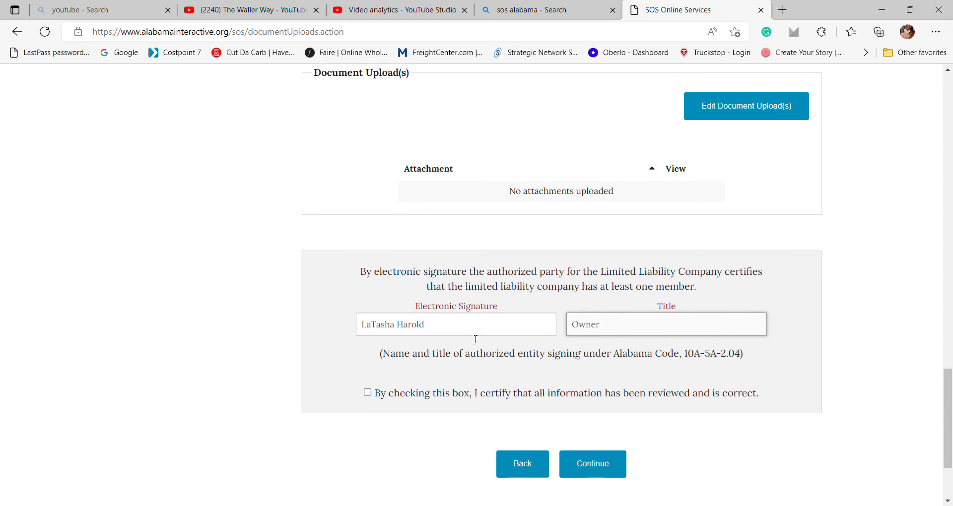
Certify all information is correct and submit the filing to load checkout.
{"action": "scroll", "coordinate": [474, 338], "scroll_direction": "down", "scroll_amount": 1}
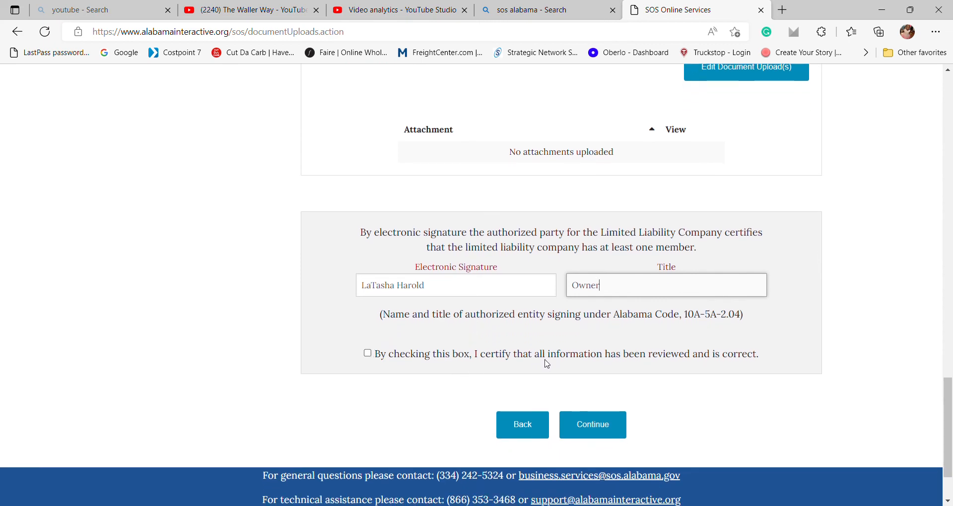
{"action": "left_click", "coordinate": [367, 354]}
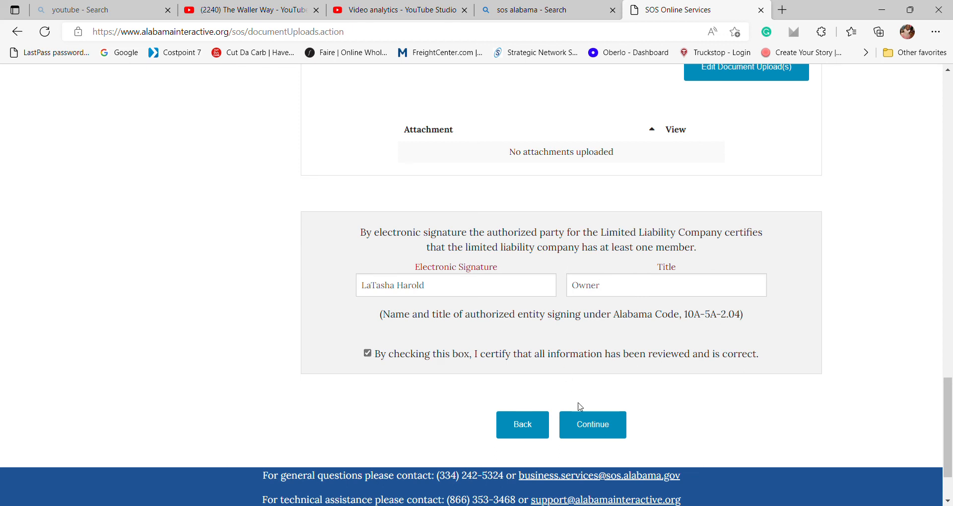
{"action": "left_click", "coordinate": [584, 427]}
{"action": "left_click", "coordinate": [584, 426]}
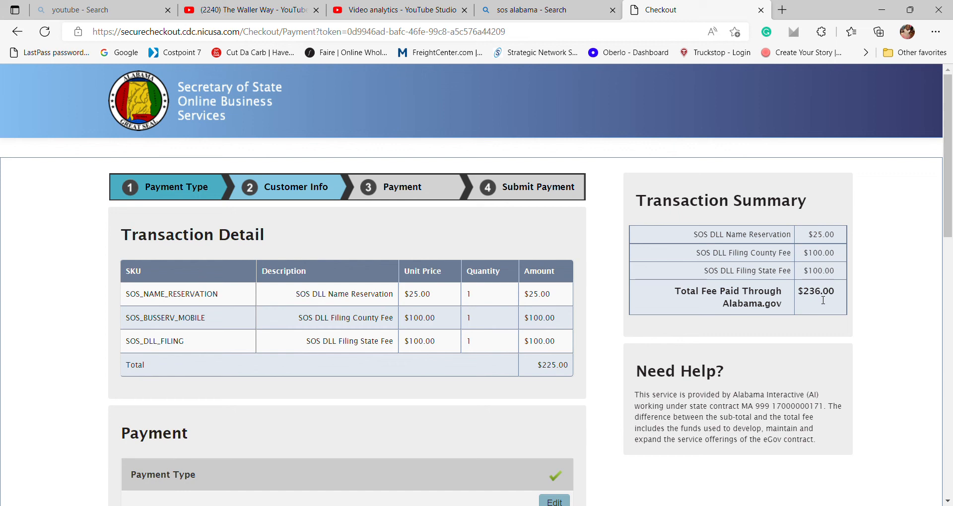
Scroll the $236.00 checkout down to Customer Information and place the cursor in First Name.
{"action": "scroll", "coordinate": [525, 324], "scroll_direction": "down", "scroll_amount": 4}
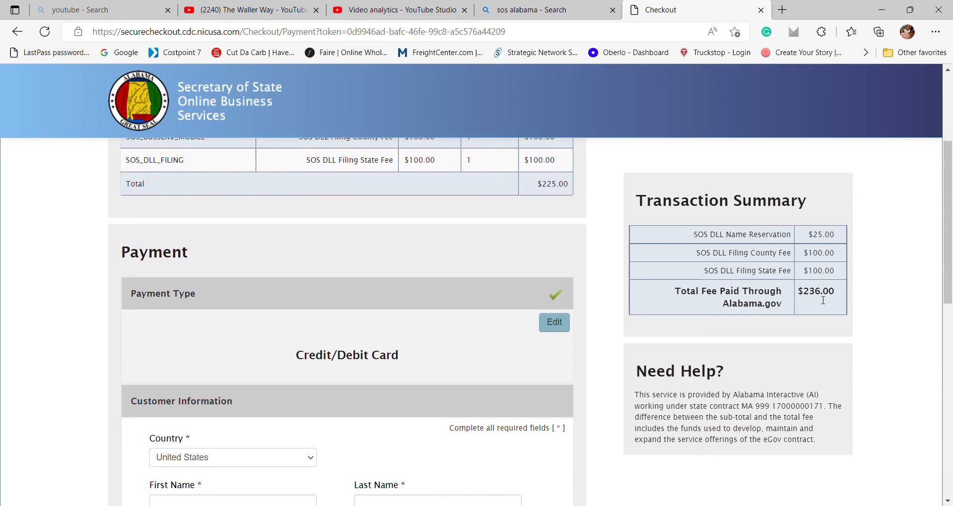
{"action": "scroll", "coordinate": [525, 323], "scroll_direction": "down", "scroll_amount": 1}
{"action": "scroll", "coordinate": [525, 326], "scroll_direction": "down", "scroll_amount": 2}
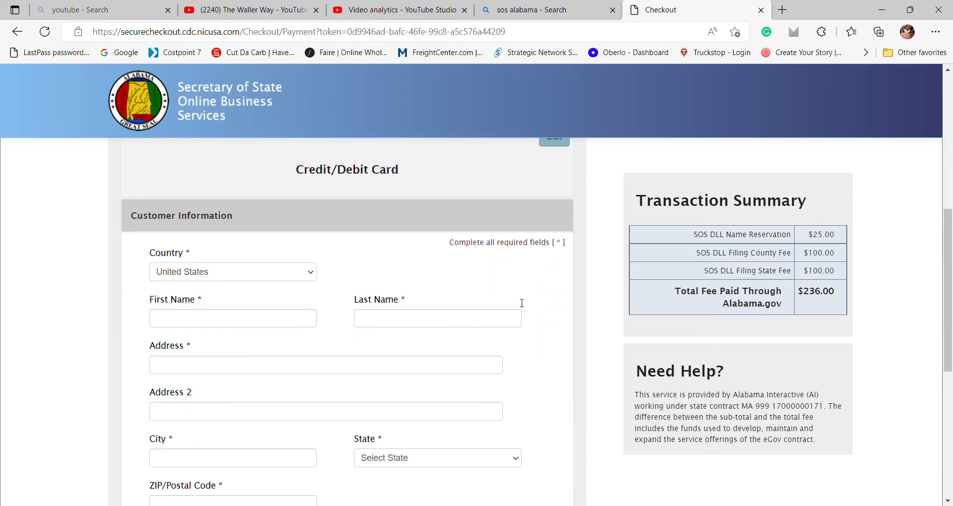
{"action": "left_click", "coordinate": [271, 320]}
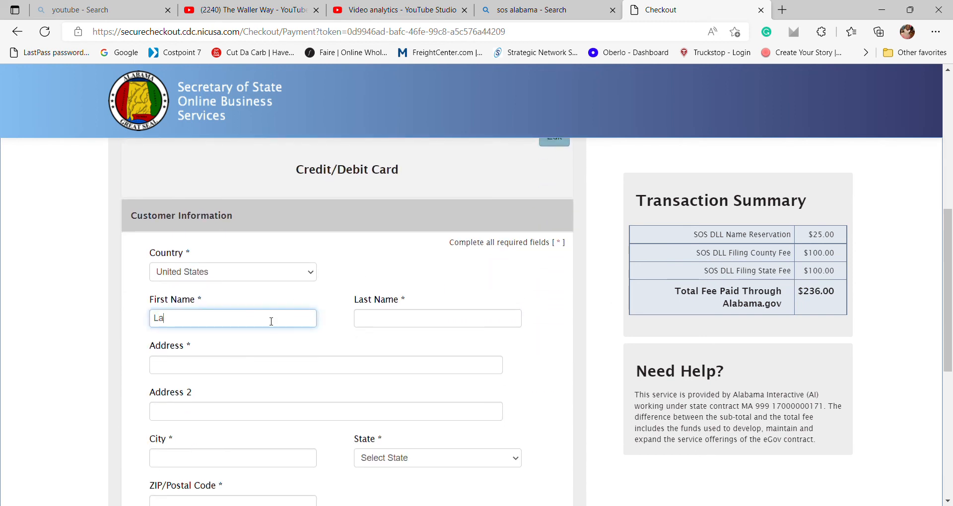
Enter the customer's first and last name, street address and city, and choose AL - Alabama as state.
{"action": "key", "text": "Tab"}
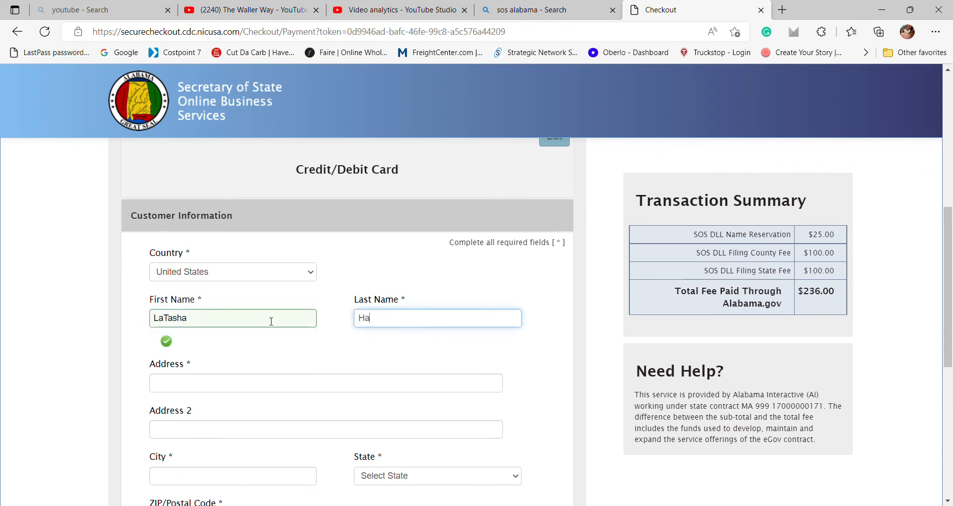
{"action": "key", "text": "Tab"}
{"action": "type", "text": "123"}
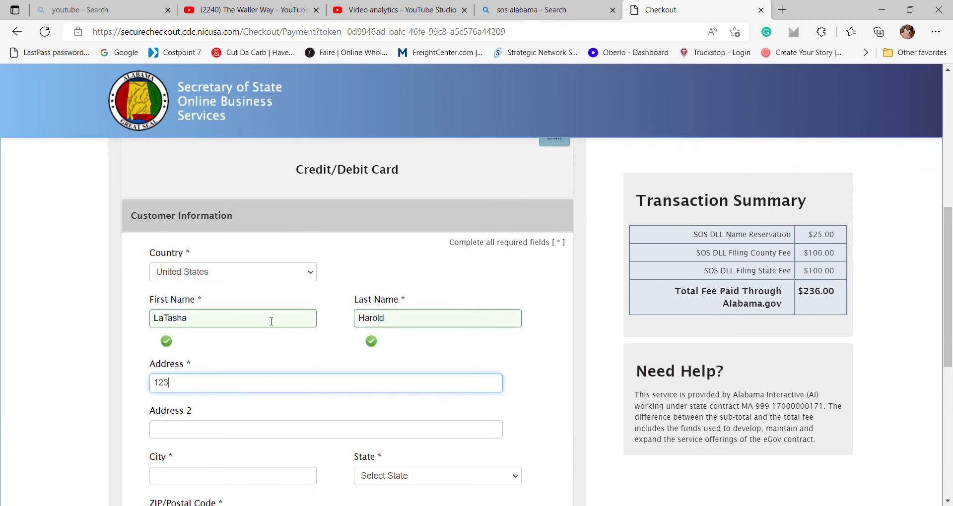
{"action": "type", "text": "4="}
{"action": "key", "text": "BackSpace"}
{"action": "key", "text": "BackSpace"}
{"action": "type", "text": "Way Rd"}
{"action": "key", "text": "Tab"}
{"action": "key", "text": "Tab"}
{"action": "type", "text": "Mobile"}
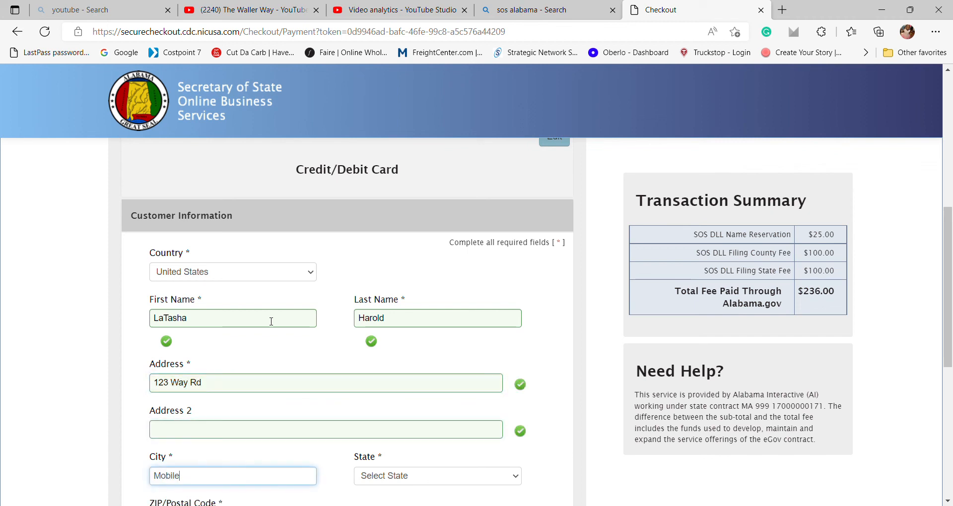
{"action": "key", "text": "Tab"}
{"action": "key", "text": "Down"}
{"action": "key", "text": "Down"}
{"action": "key", "text": "Down"}
{"action": "key", "text": "Down"}
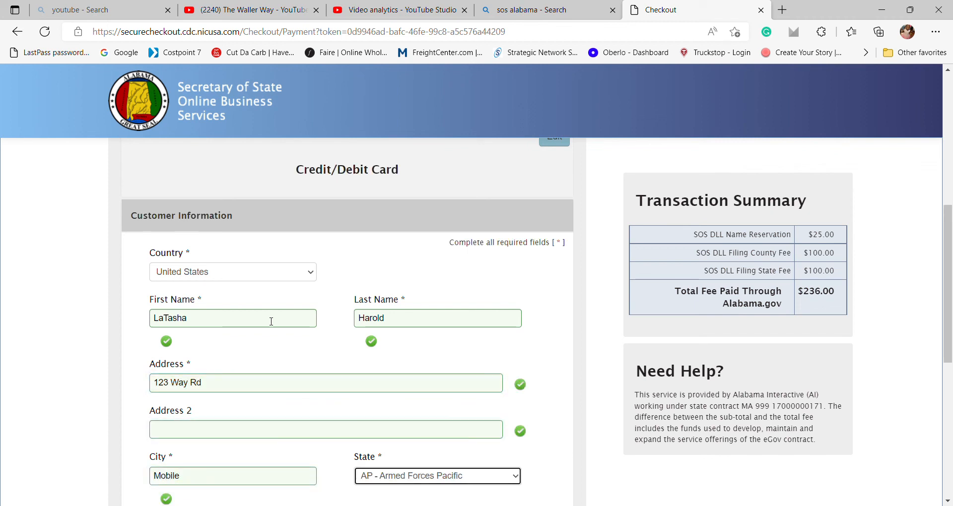
Fill in the customer's ZIP code, phone number and e-mail address.
{"action": "scroll", "coordinate": [272, 322], "scroll_direction": "down", "scroll_amount": 1}
{"action": "scroll", "coordinate": [271, 321], "scroll_direction": "down", "scroll_amount": 4}
{"action": "left_click", "coordinate": [253, 304]}
{"action": "type", "text": "36617"}
{"action": "key", "text": "Tab"}
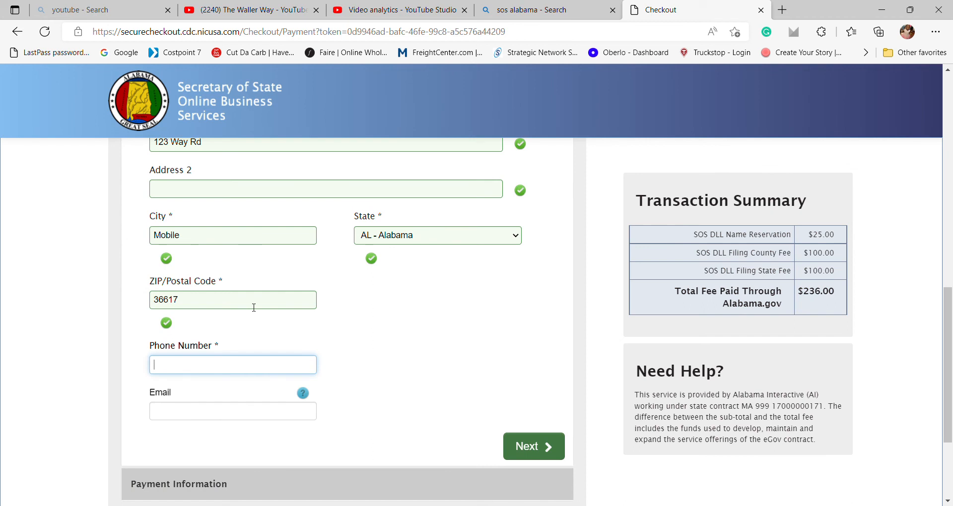
{"action": "type", "text": "251-999"}
{"action": "scroll", "coordinate": [254, 308], "scroll_direction": "down", "scroll_amount": 3}
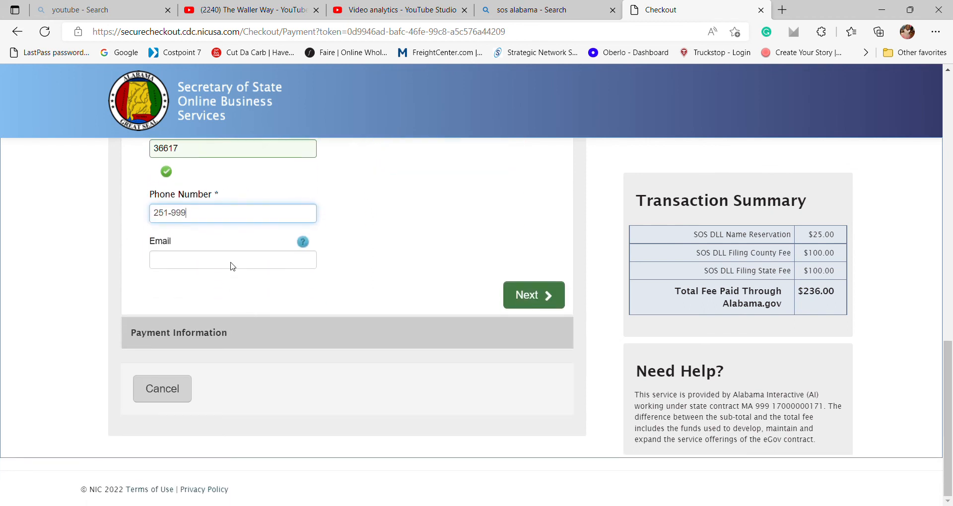
{"action": "type", "text": "-9999"}
{"action": "key", "text": "Tab"}
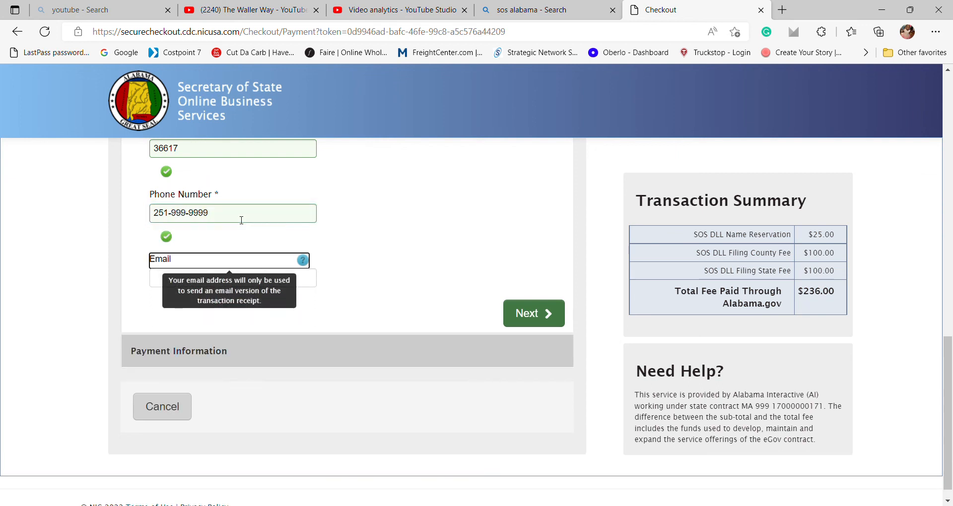
{"action": "key", "text": "Tab"}
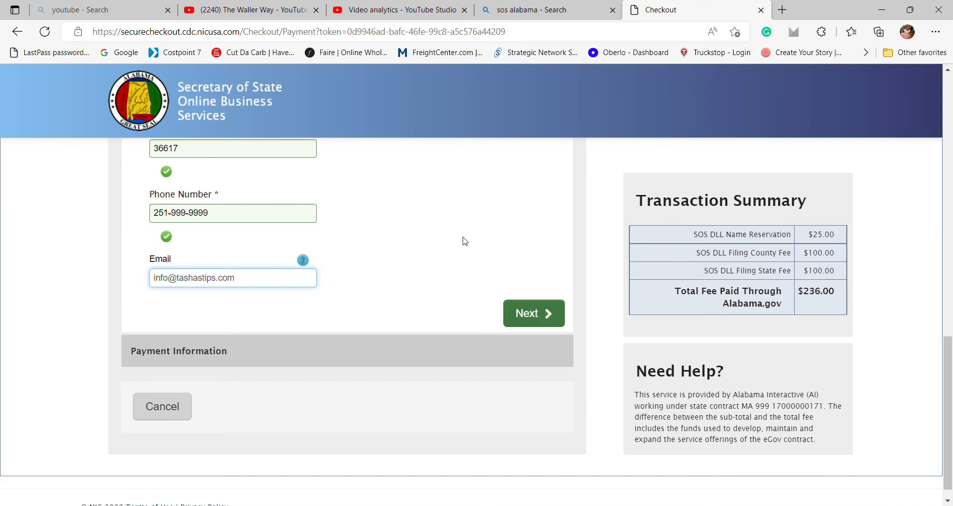
Check the completed customer details and continue to card payment.
{"action": "scroll", "coordinate": [465, 242], "scroll_direction": "up", "scroll_amount": 5}
{"action": "scroll", "coordinate": [461, 182], "scroll_direction": "up", "scroll_amount": 1}
{"action": "scroll", "coordinate": [502, 260], "scroll_direction": "down", "scroll_amount": 1}
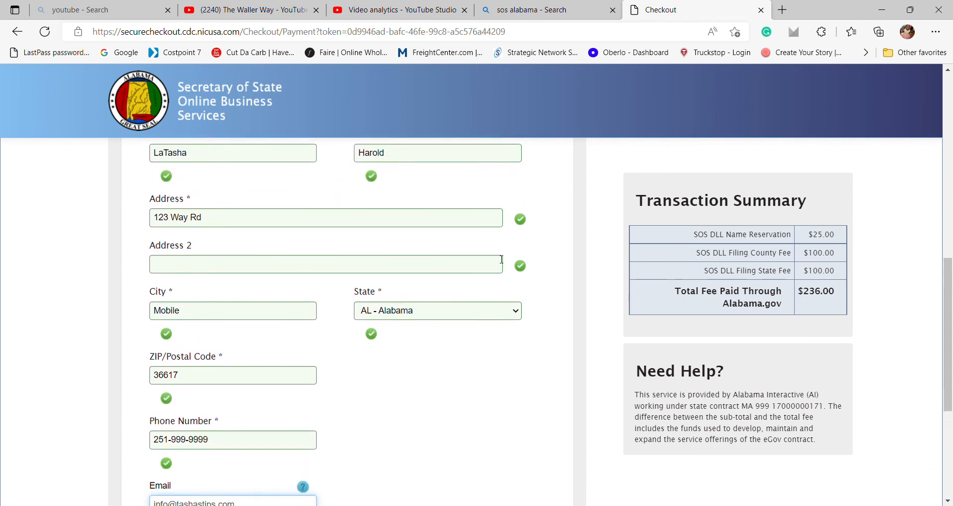
{"action": "scroll", "coordinate": [501, 259], "scroll_direction": "down", "scroll_amount": 5}
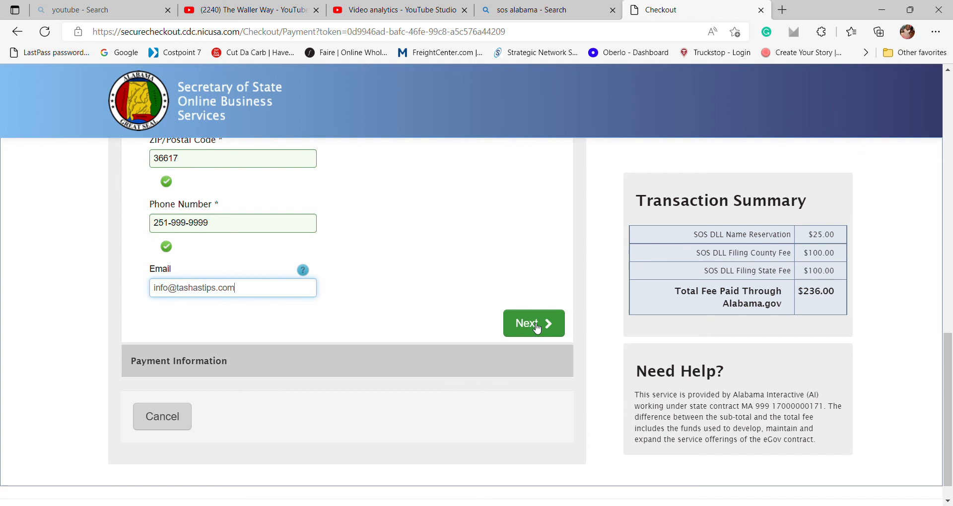
{"action": "left_click", "coordinate": [537, 328]}
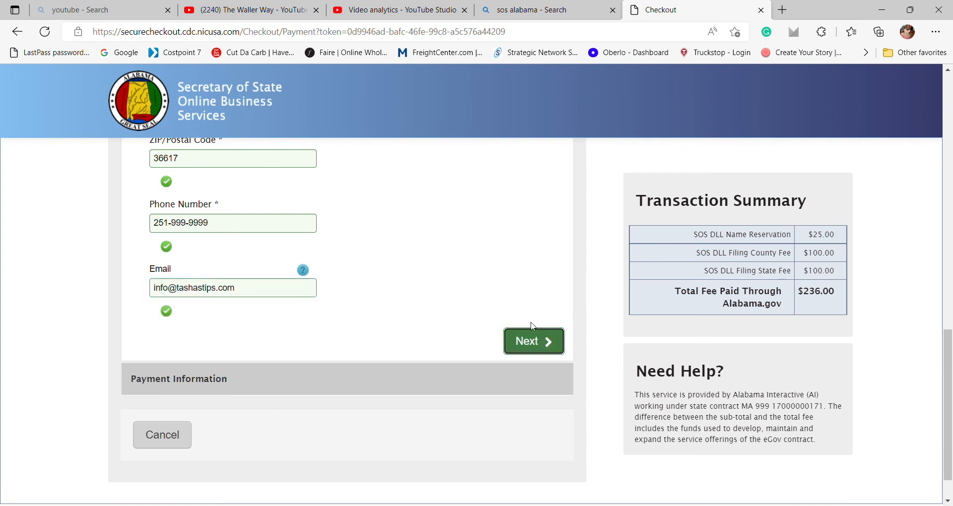
Save the customer details to reveal the Payment Information card form, and select the Credit Card Number field.
{"action": "left_click", "coordinate": [540, 341]}
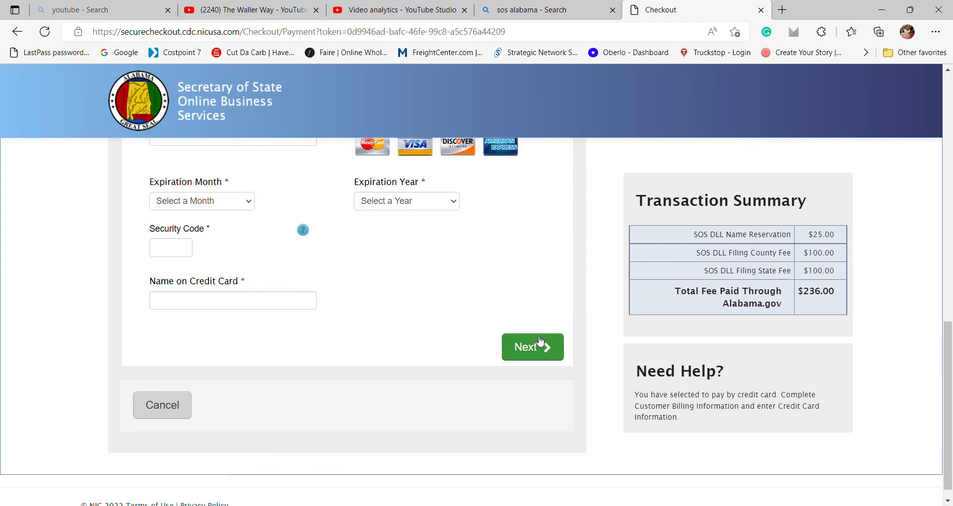
{"action": "scroll", "coordinate": [378, 261], "scroll_direction": "up", "scroll_amount": 4}
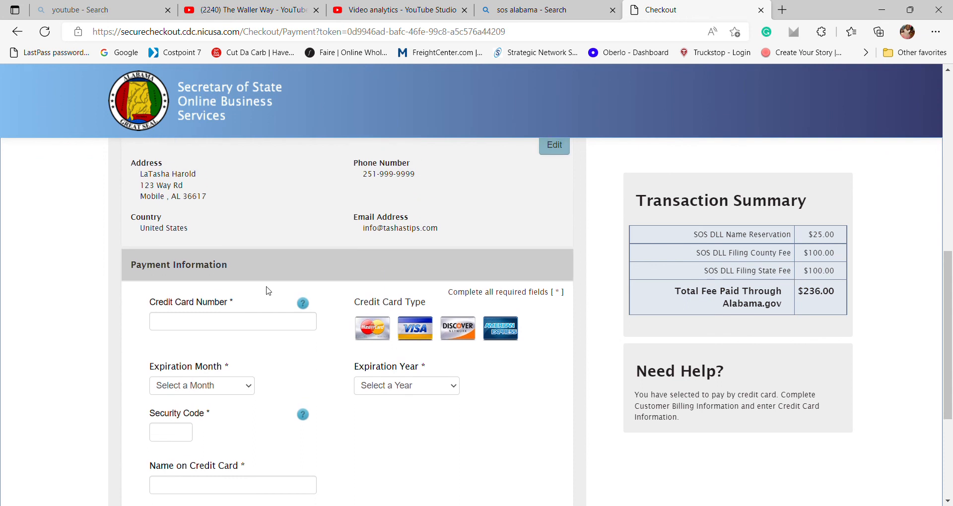
{"action": "left_click", "coordinate": [235, 321]}
{"action": "scroll", "coordinate": [235, 320], "scroll_direction": "down", "scroll_amount": 1}
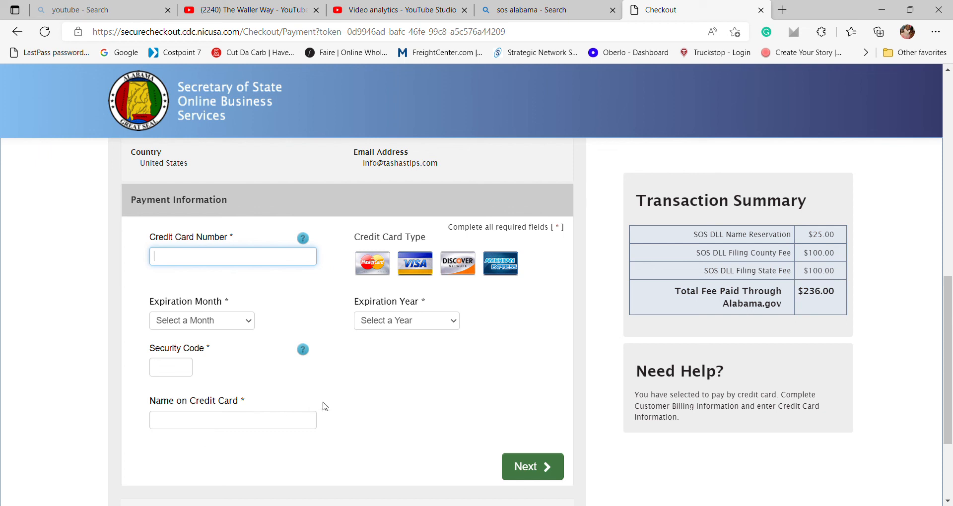
{"action": "scroll", "coordinate": [325, 407], "scroll_direction": "down", "scroll_amount": 1}
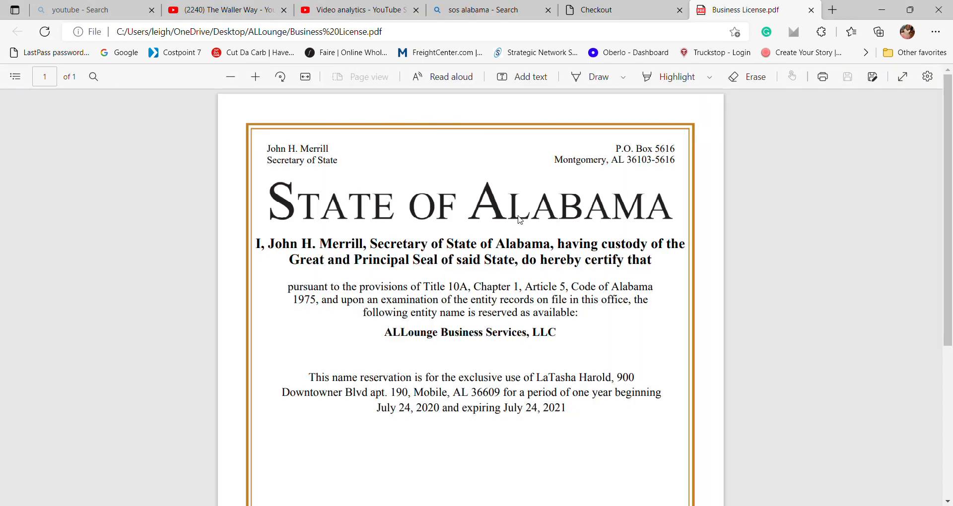
Read the ALLounge Business Services, LLC certificate down to the seal and signature, then close the PDF.
{"action": "scroll", "coordinate": [520, 220], "scroll_direction": "down", "scroll_amount": 2}
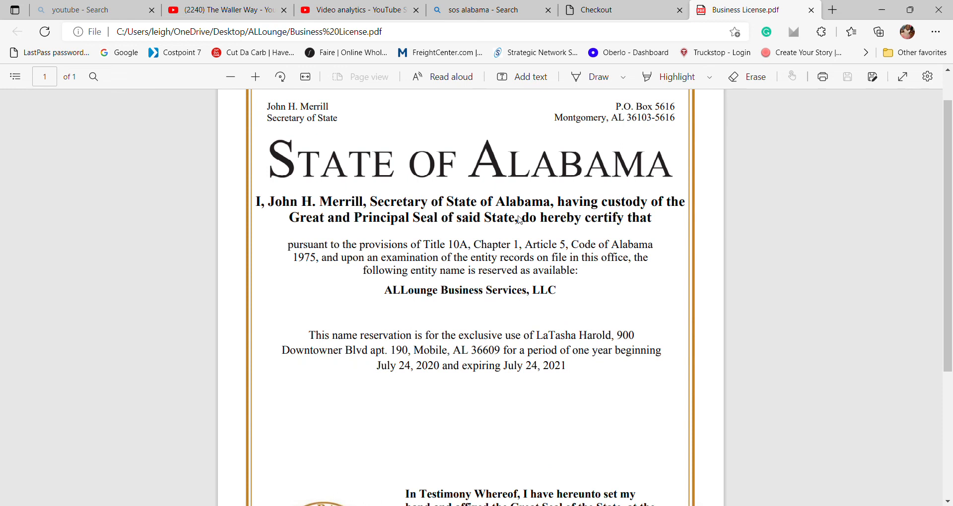
{"action": "scroll", "coordinate": [520, 220], "scroll_direction": "down", "scroll_amount": 3}
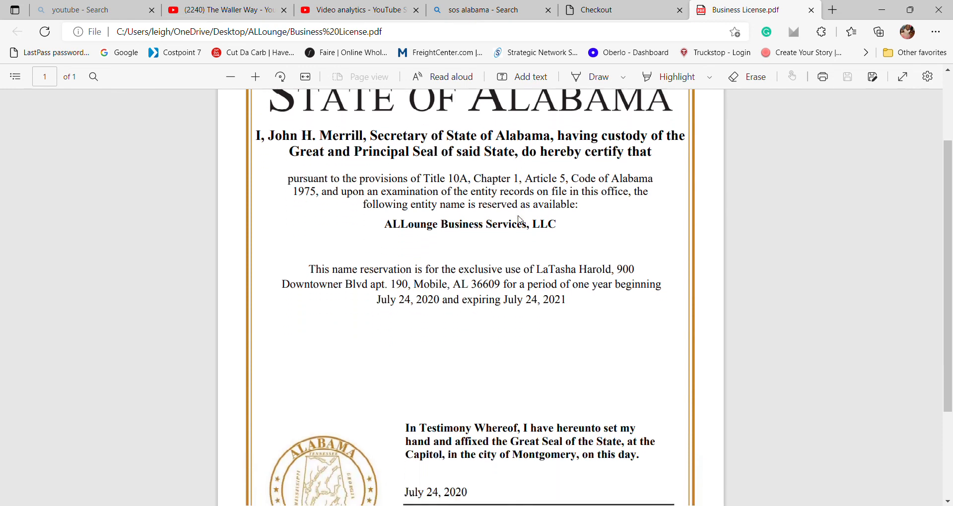
{"action": "scroll", "coordinate": [520, 220], "scroll_direction": "down", "scroll_amount": 2}
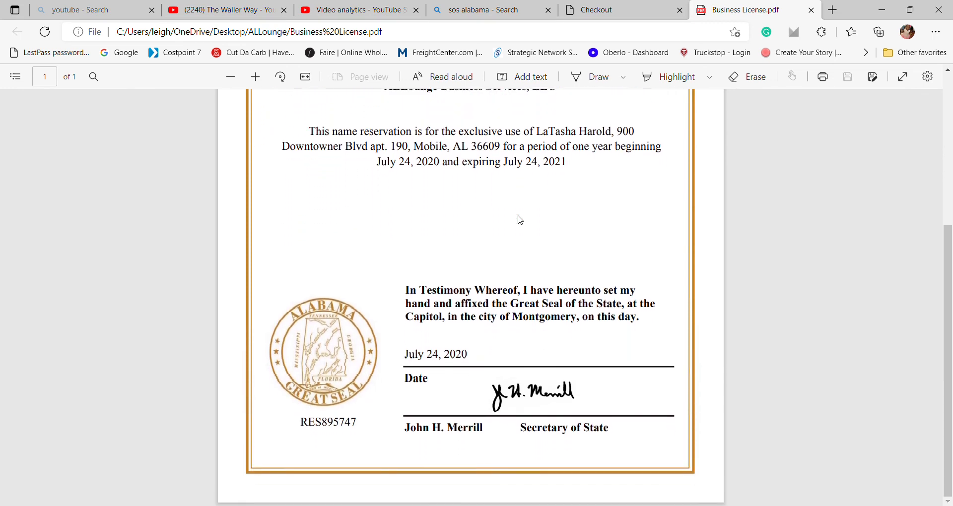
{"action": "scroll", "coordinate": [519, 220], "scroll_direction": "up", "scroll_amount": 5}
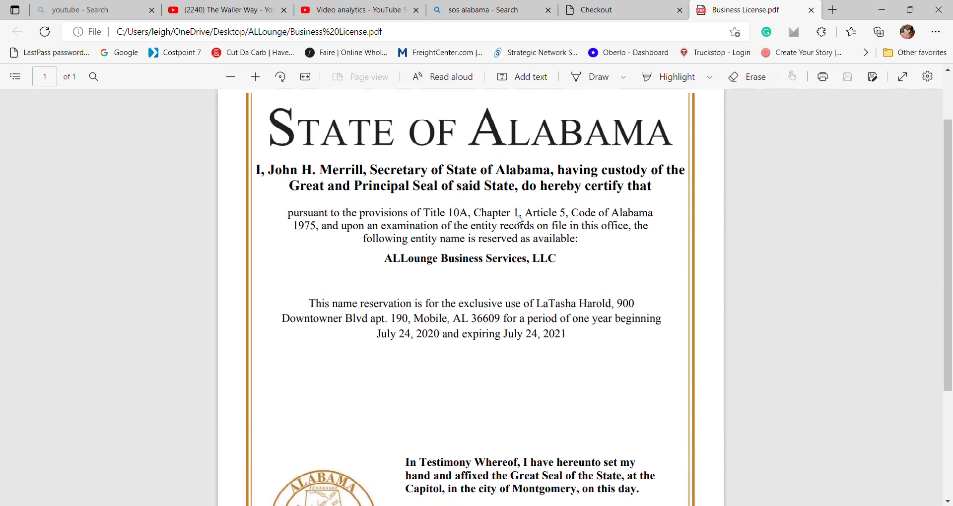
{"action": "scroll", "coordinate": [519, 219], "scroll_direction": "up", "scroll_amount": 2}
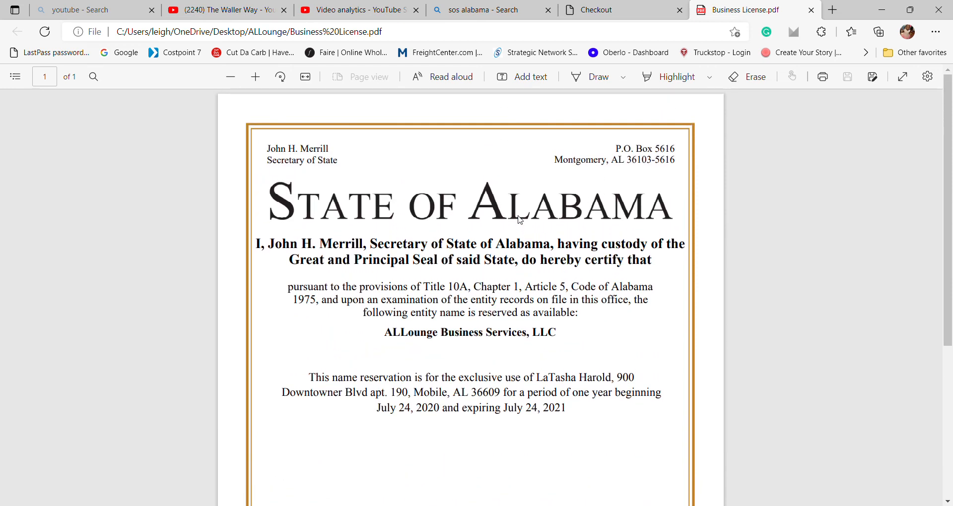
{"action": "left_click", "coordinate": [812, 10]}
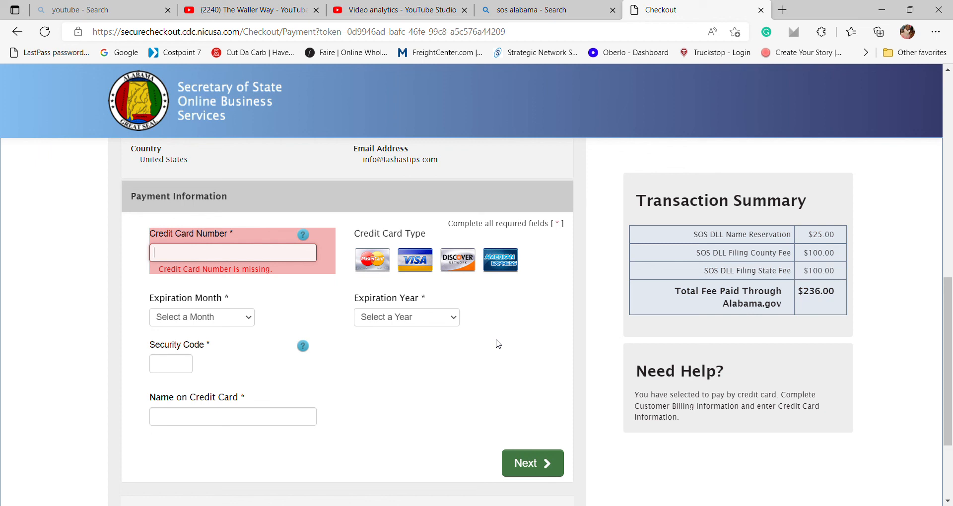
Scroll through the checkout payment form, noting the flag on the missing card number.
{"action": "scroll", "coordinate": [498, 344], "scroll_direction": "down", "scroll_amount": 2}
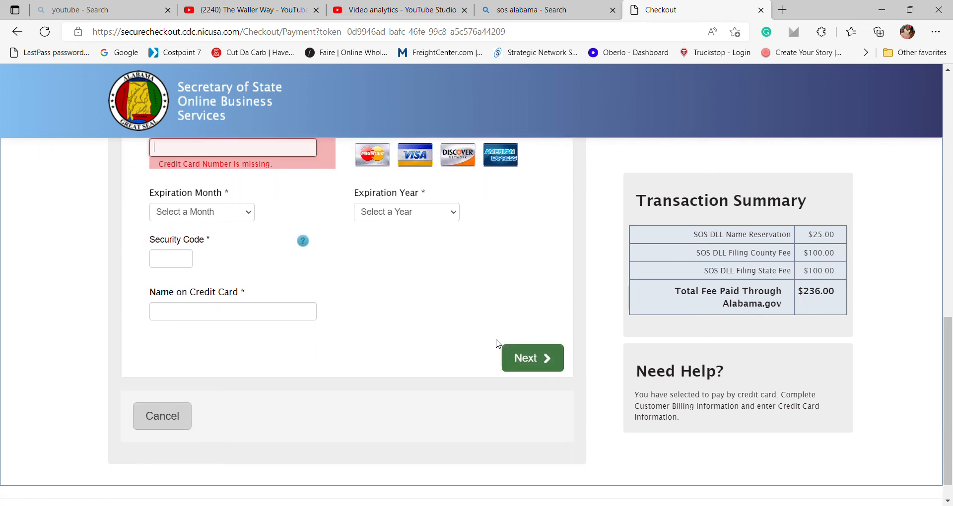
{"action": "scroll", "coordinate": [498, 344], "scroll_direction": "up", "scroll_amount": 4}
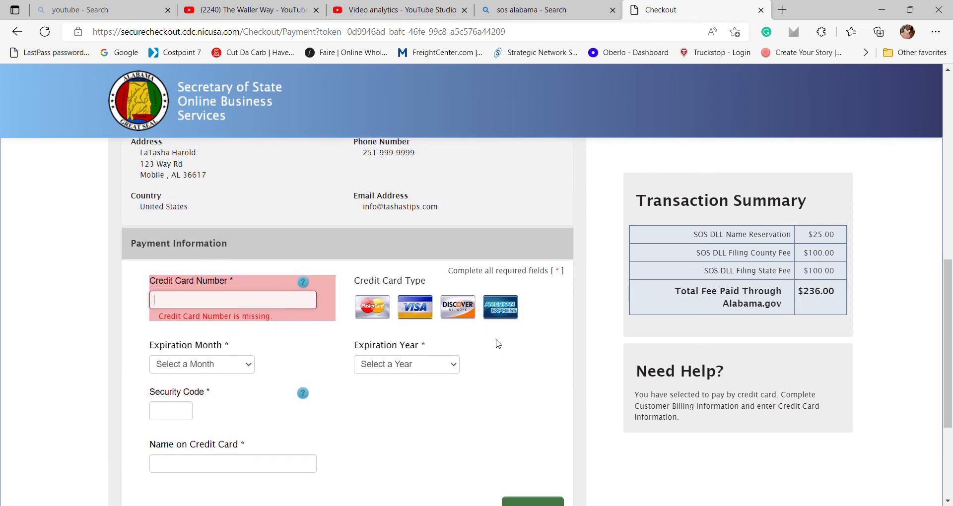
{"action": "scroll", "coordinate": [498, 344], "scroll_direction": "down", "scroll_amount": 1}
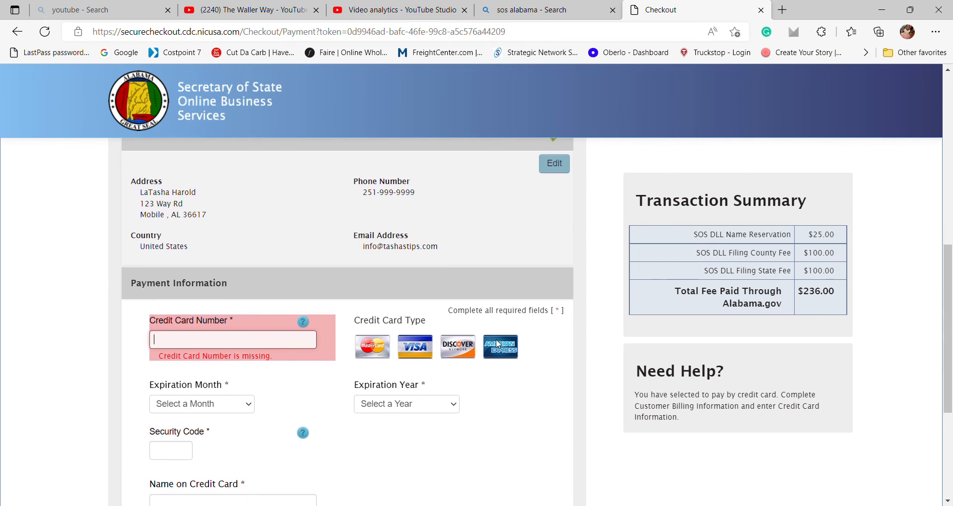
{"action": "scroll", "coordinate": [497, 344], "scroll_direction": "down", "scroll_amount": 1}
{"action": "scroll", "coordinate": [498, 344], "scroll_direction": "down", "scroll_amount": 1}
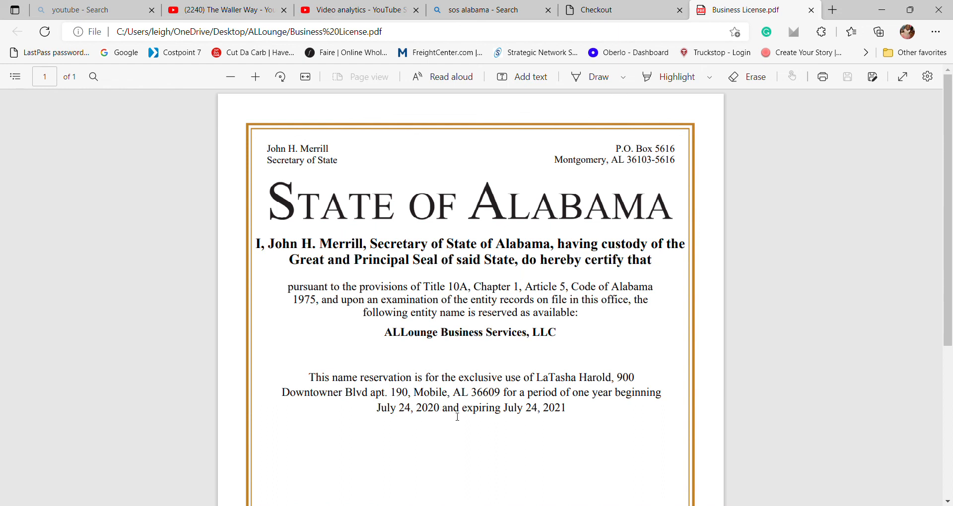
Scroll the certificate to confirm the July 24, 2020 to July 24, 2021 reservation period.
{"action": "scroll", "coordinate": [457, 417], "scroll_direction": "down", "scroll_amount": 5}
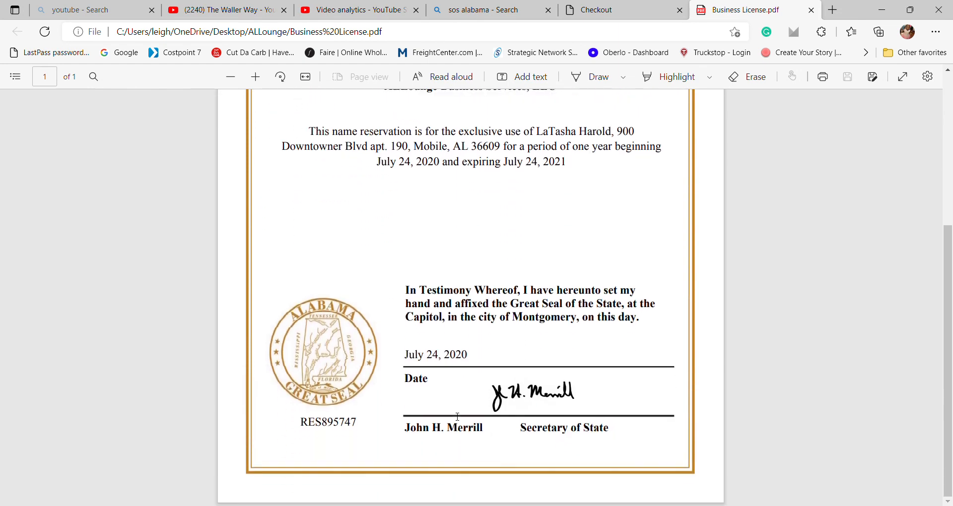
{"action": "scroll", "coordinate": [457, 417], "scroll_direction": "up", "scroll_amount": 5}
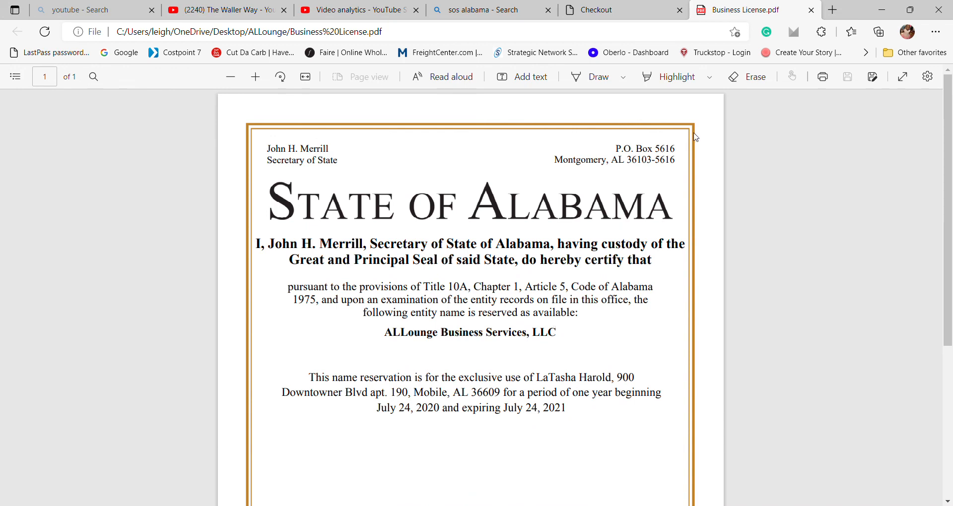
{"action": "left_click", "coordinate": [812, 11]}
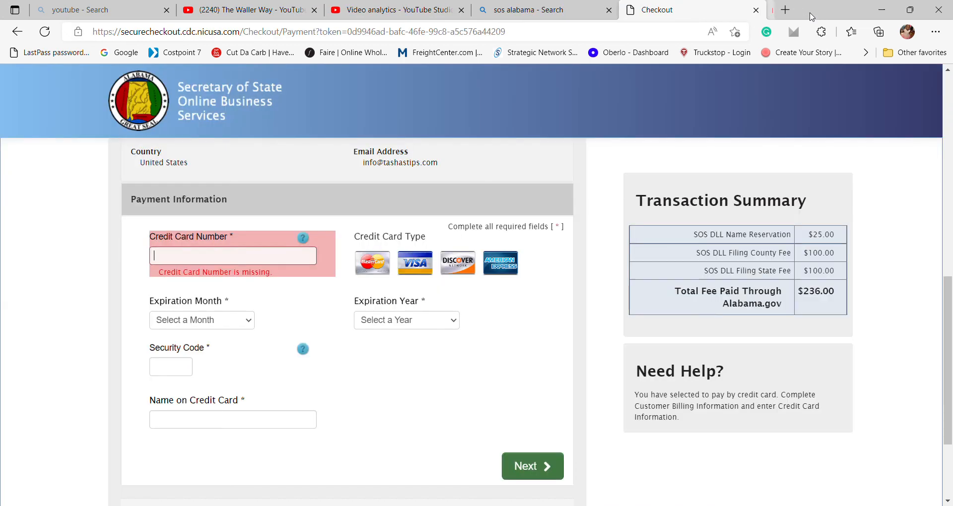